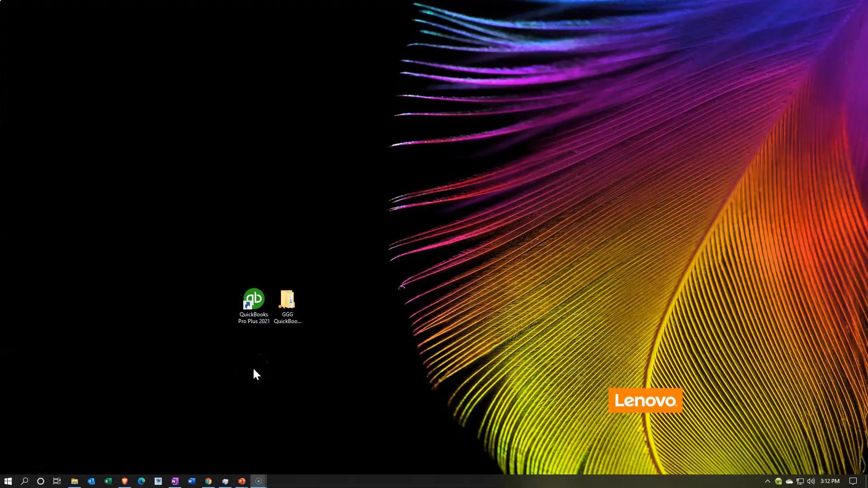
Start QuickBooks Pro Plus 2021 from its desktop shortcut.
left_click(254, 305)
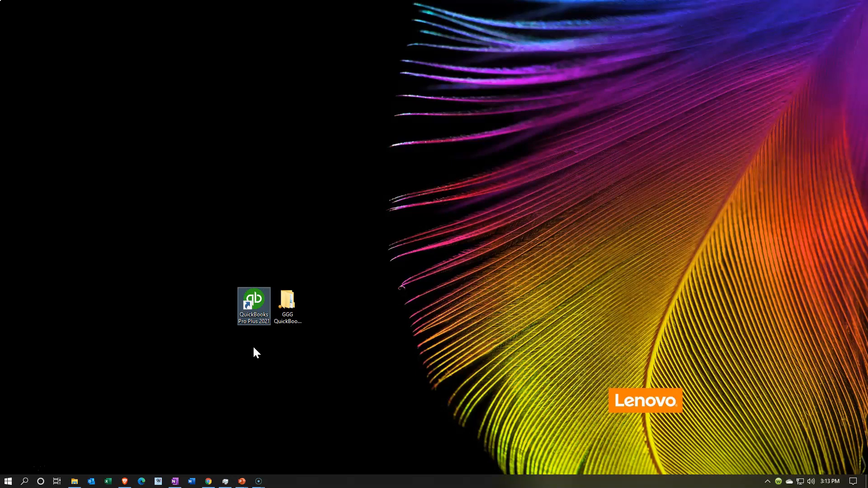
double_click(257, 322)
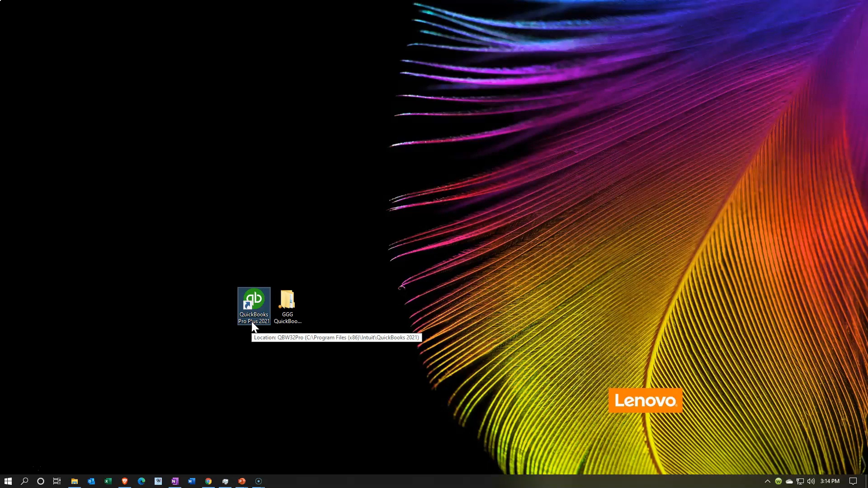
double_click(253, 327)
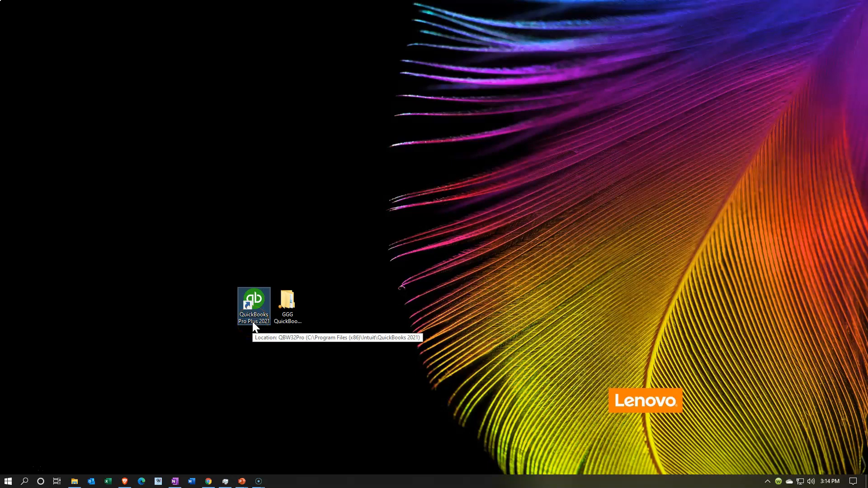
Check the Backup Files folder in GGG QuickBooks Data, then relaunch QuickBooks Pro Plus 2021.
double_click(288, 315)
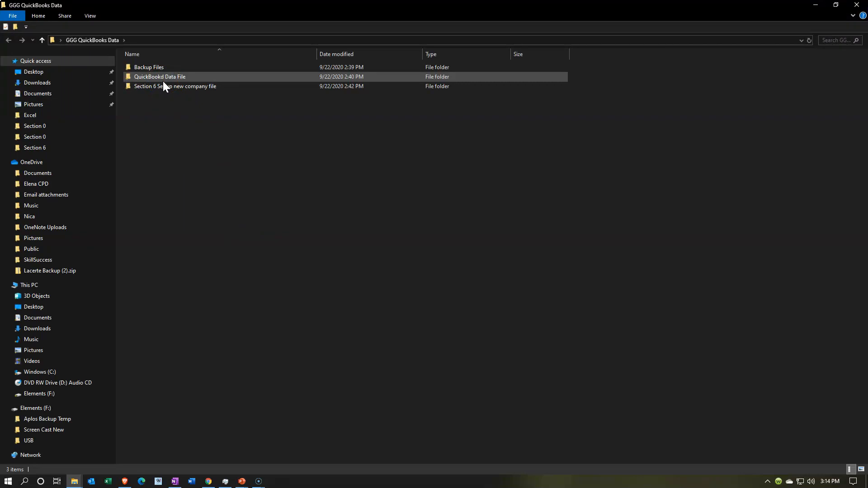
left_click(167, 76)
left_click(167, 70)
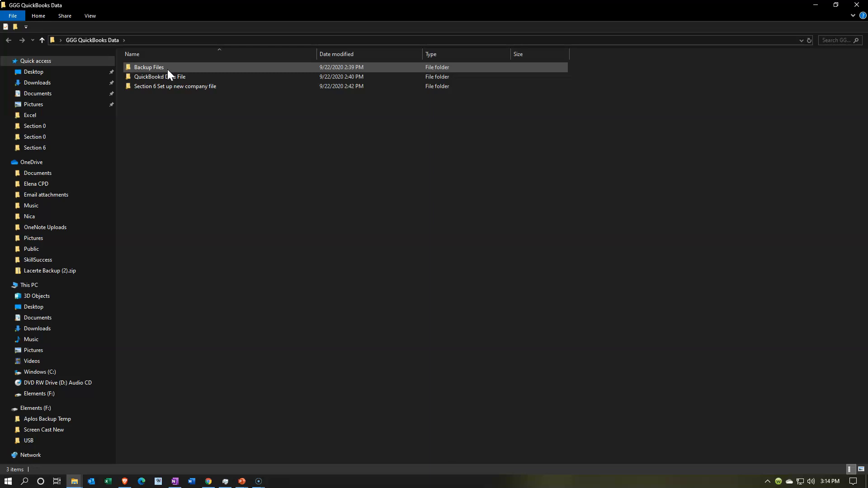
left_click(859, 6)
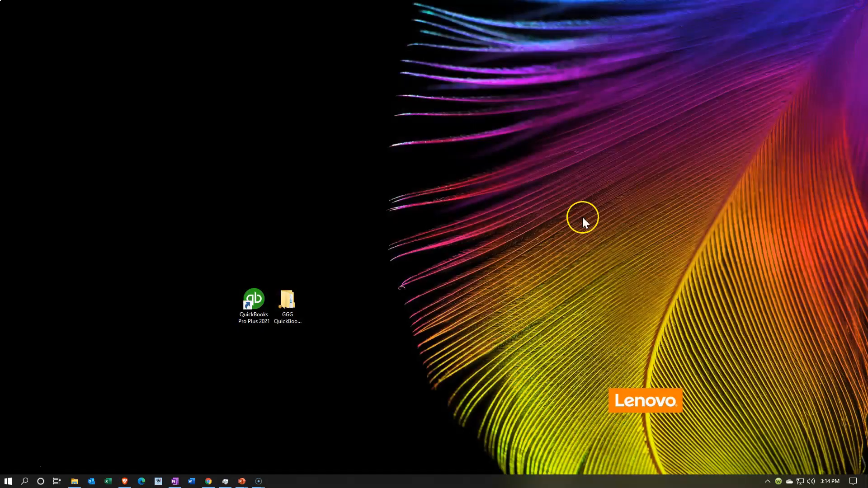
double_click(254, 325)
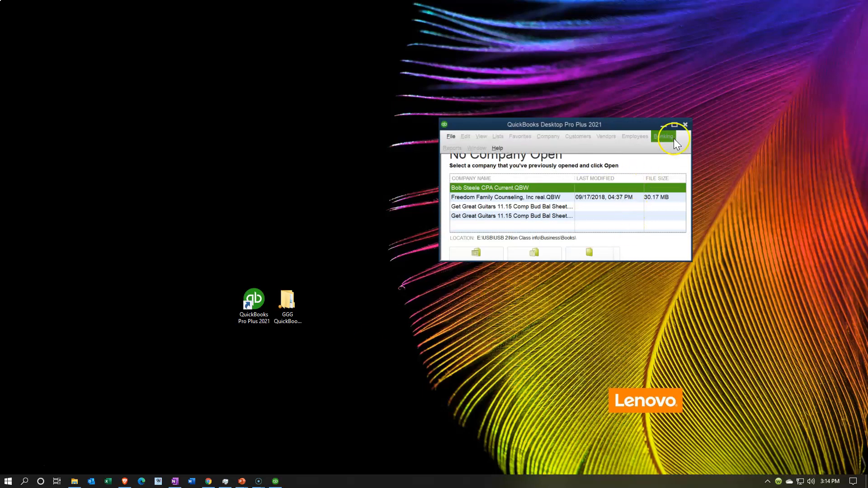
Maximize the QuickBooks window and review the sample file and Find a company file options.
left_click(674, 125)
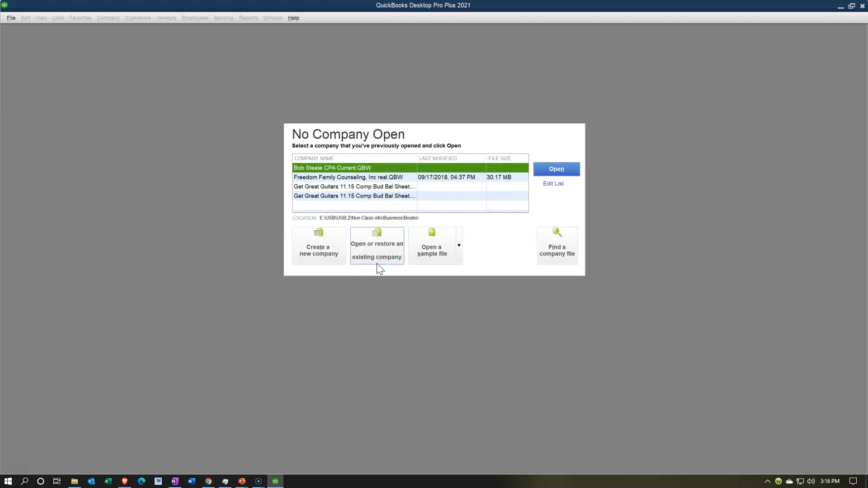
left_click(459, 245)
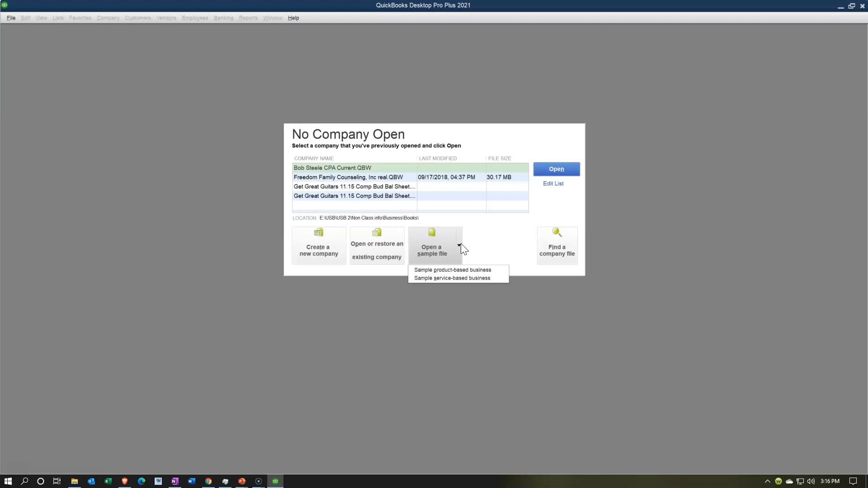
left_click(498, 232)
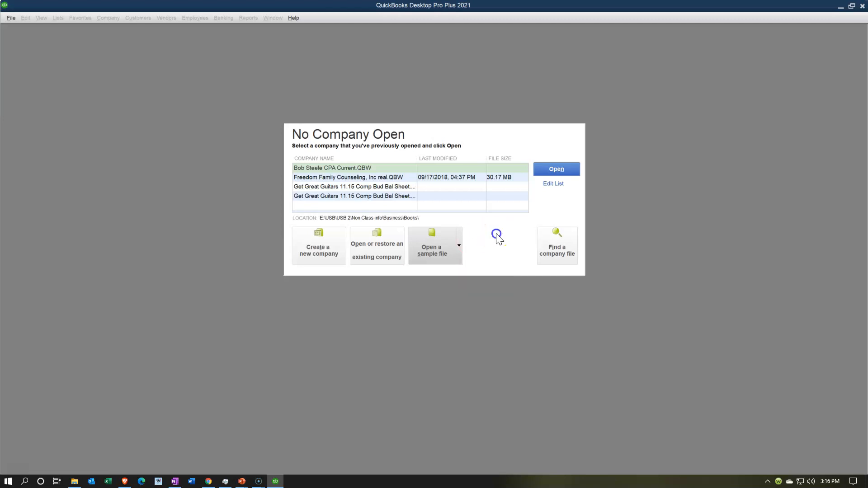
left_click(550, 255)
left_click(13, 21)
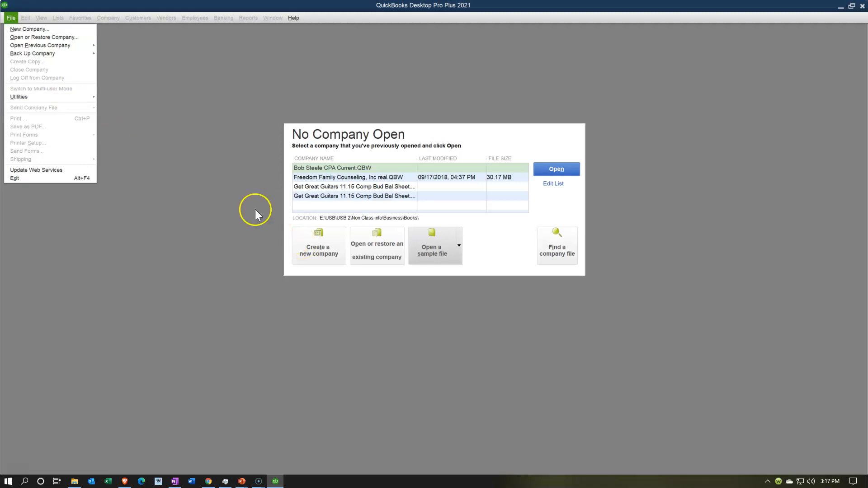
Choose File > New Company to bring up the Desktop Setup screen.
left_click(52, 31)
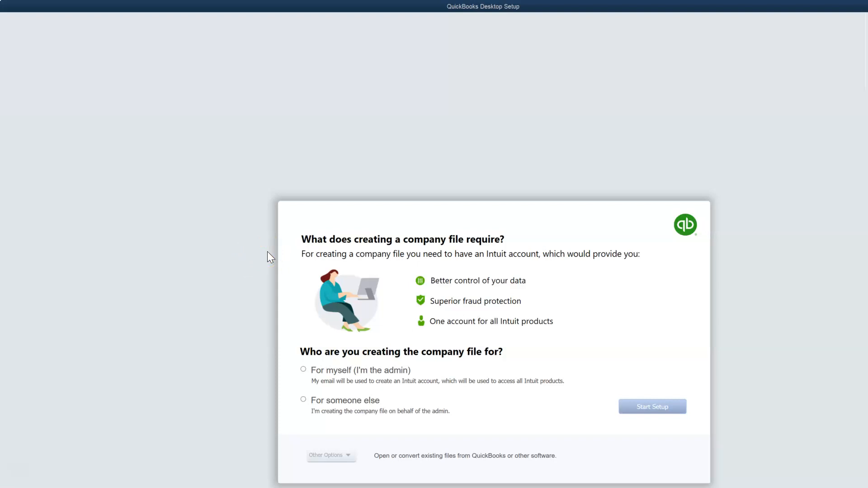
Set the new company file as 'For myself (I'm the admin)' after browsing Other Options.
left_click(305, 372)
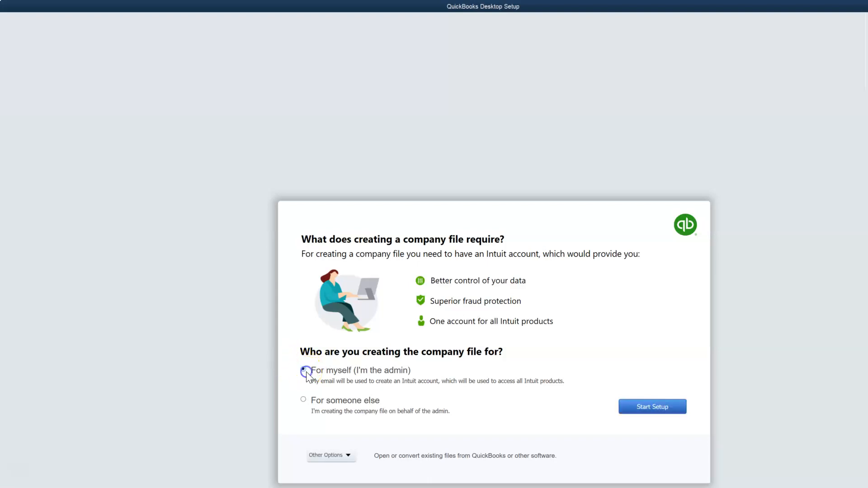
left_click(285, 398)
left_click(349, 456)
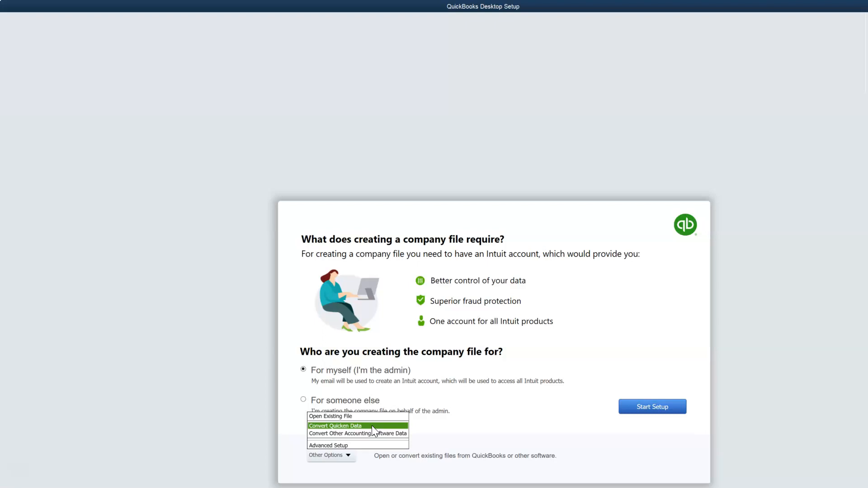
left_click(372, 434)
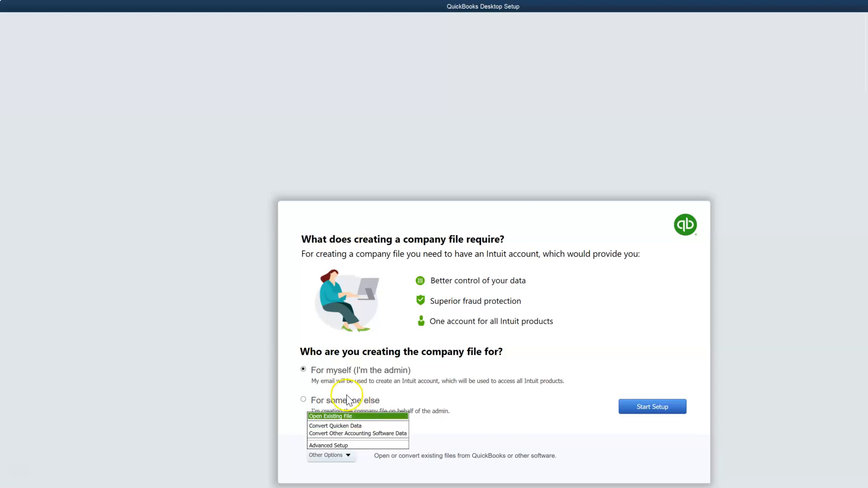
left_click(284, 381)
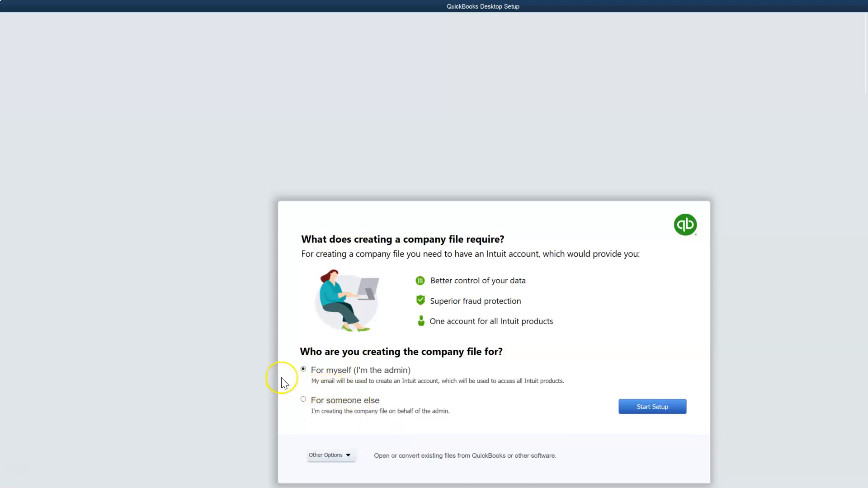
Start setup and, with 'Get Great Guiters' as business name, move to the Industry field.
left_click(638, 409)
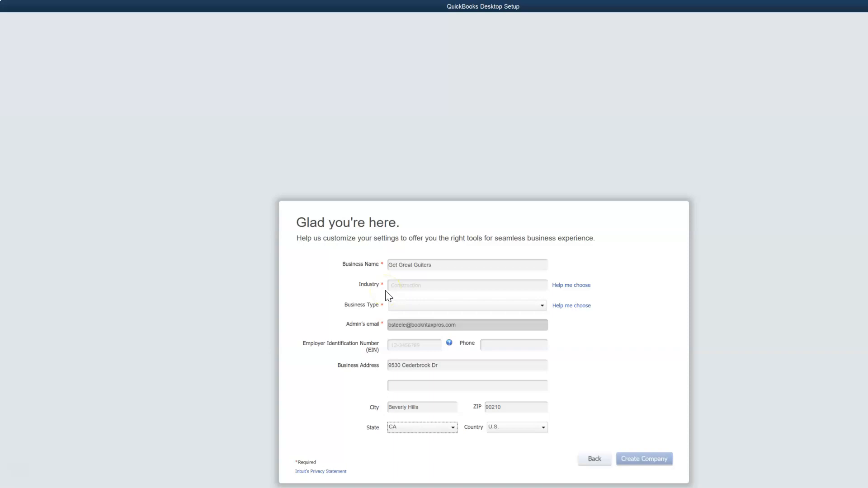
left_click(412, 286)
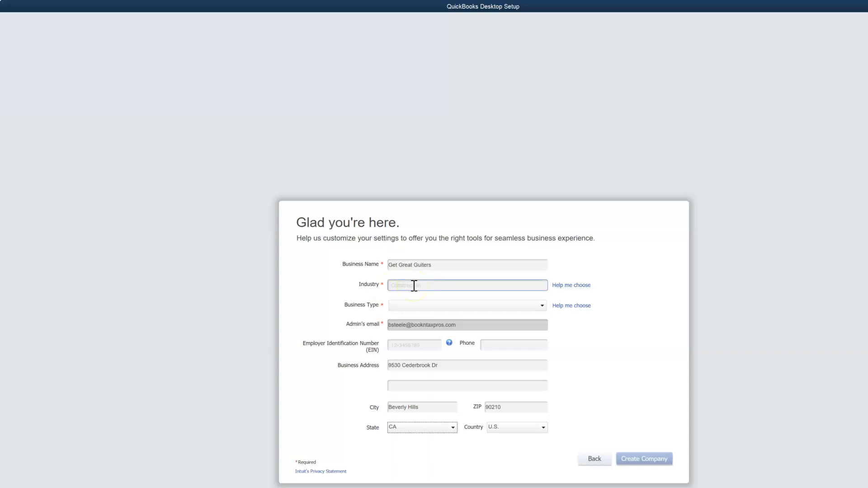
left_click(433, 266)
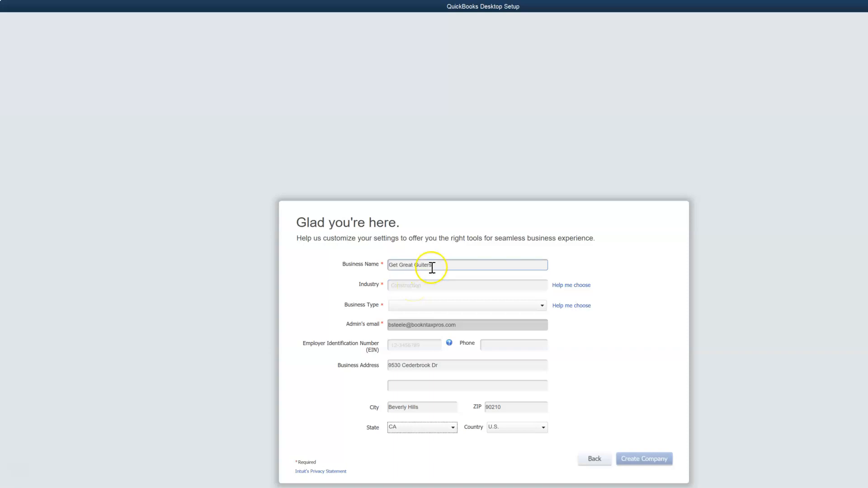
left_click(408, 283)
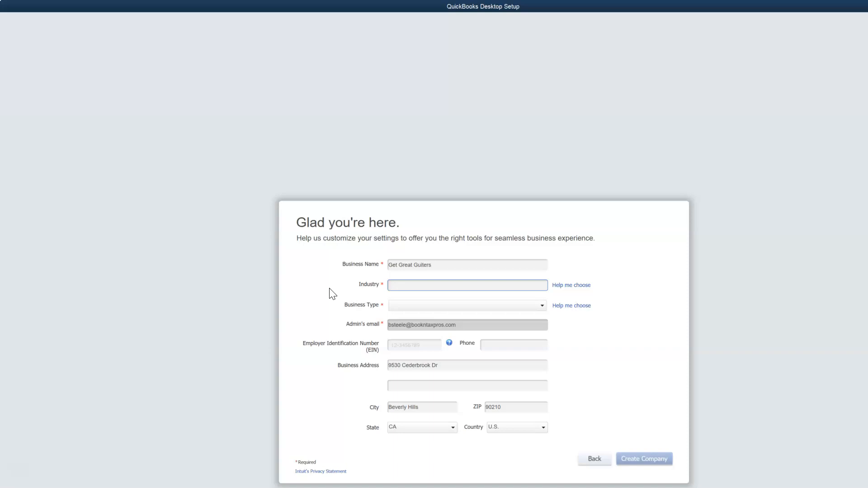
Open the Select Your Industry list and try Accounting or Bookkeeping.
left_click(571, 285)
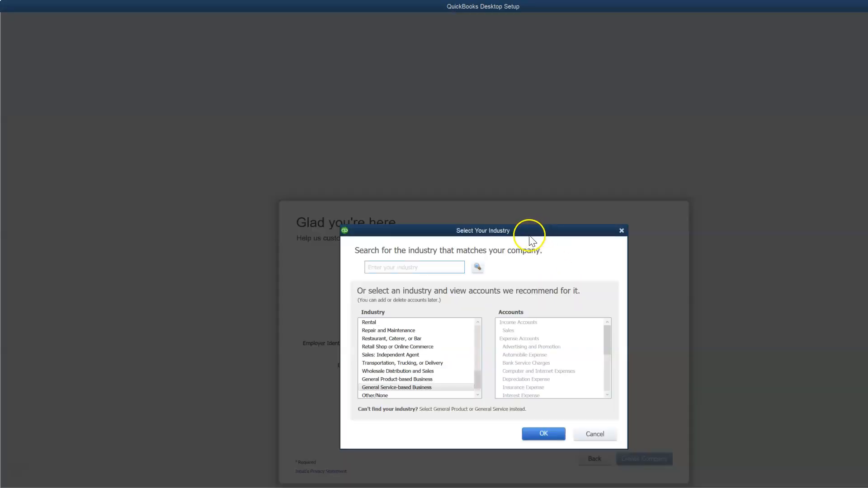
left_click_drag(527, 234, 503, 80)
scroll(430, 190, "up", 4)
scroll(435, 195, "up", 4)
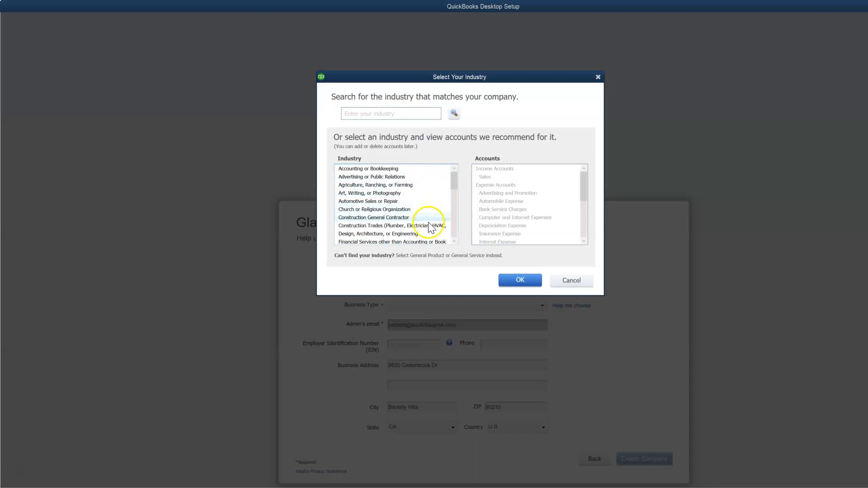
scroll(429, 226, "down", 1)
scroll(429, 226, "up", 1)
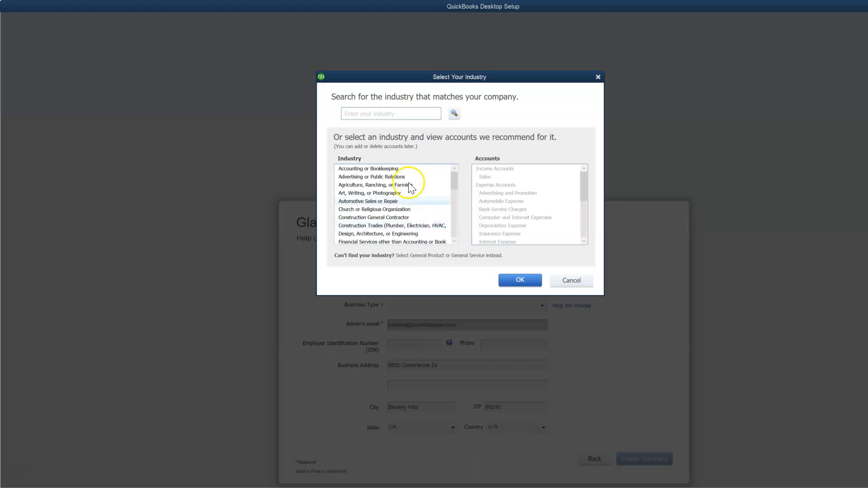
left_click(403, 169)
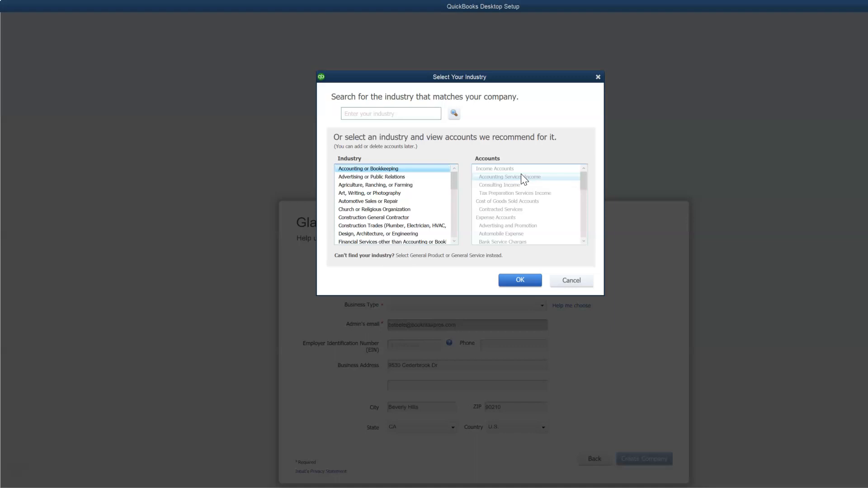
scroll(405, 215, "down", 2)
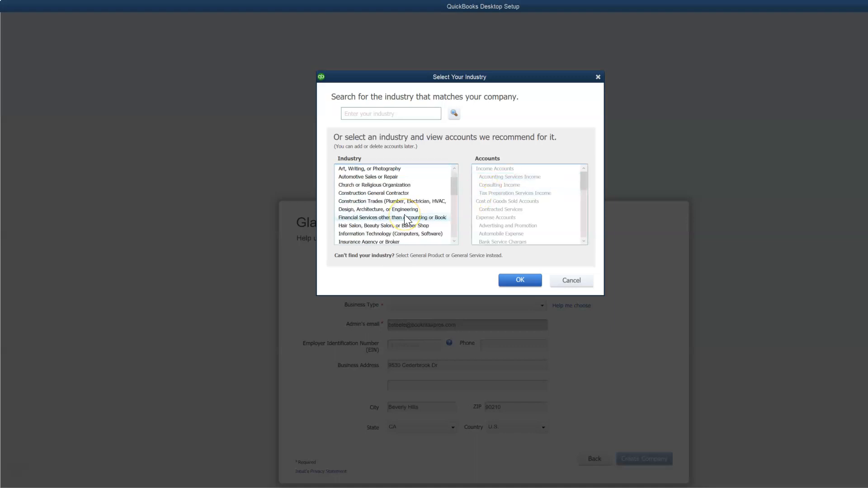
scroll(404, 216, "down", 2)
Compare Manufacturing, Medical, Service and Other industries, settling on General Product-based Business.
left_click(381, 209)
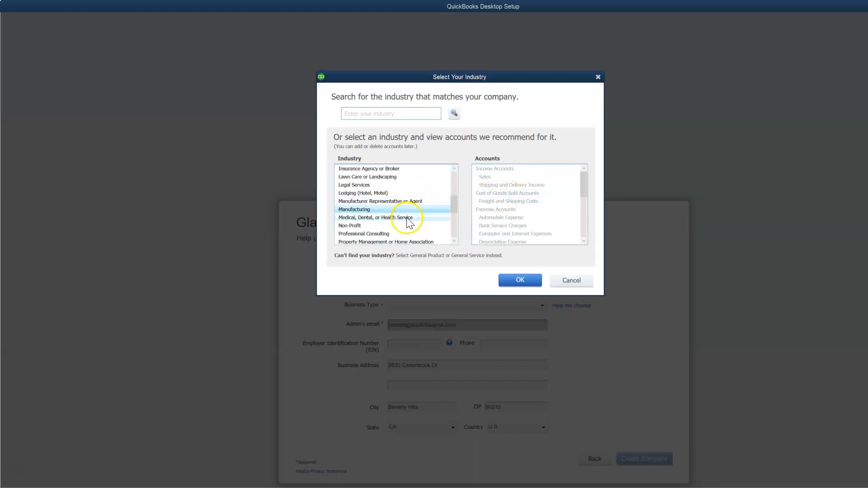
left_click(406, 217)
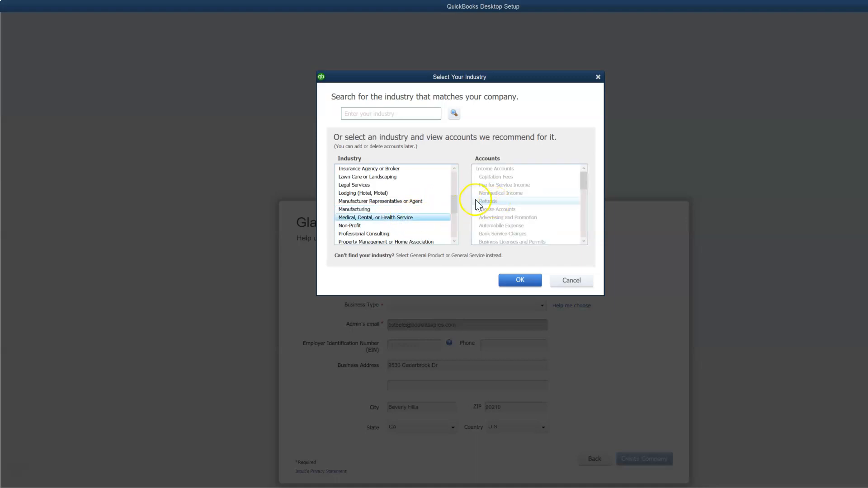
scroll(420, 202, "down", 1)
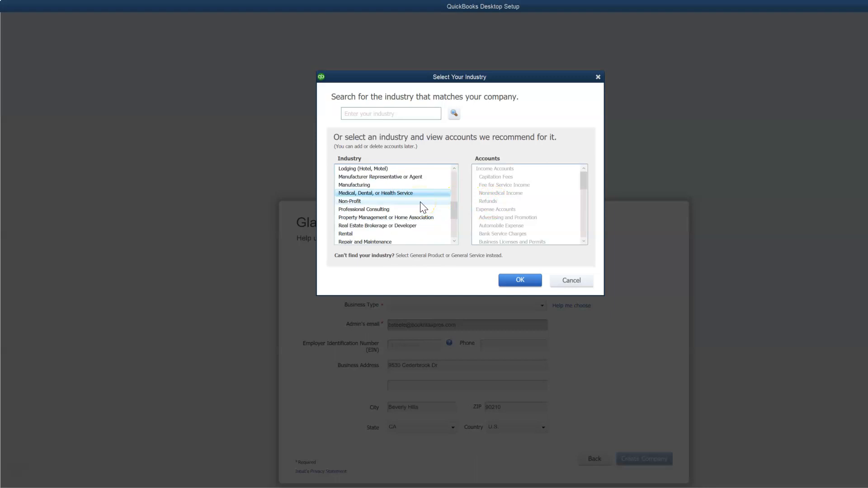
scroll(423, 207, "down", 1)
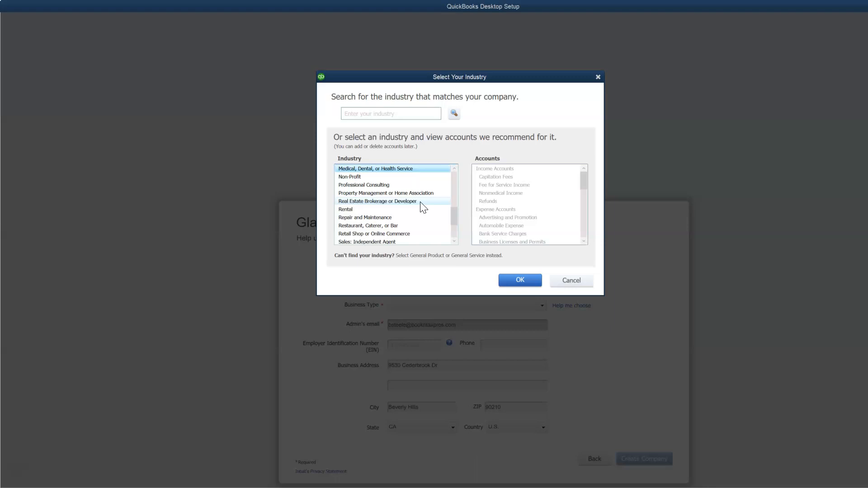
scroll(423, 207, "down", 2)
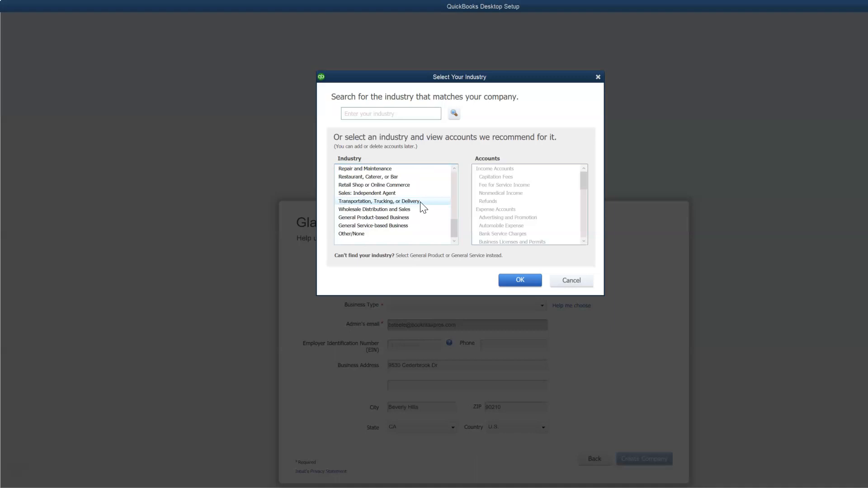
left_click(416, 218)
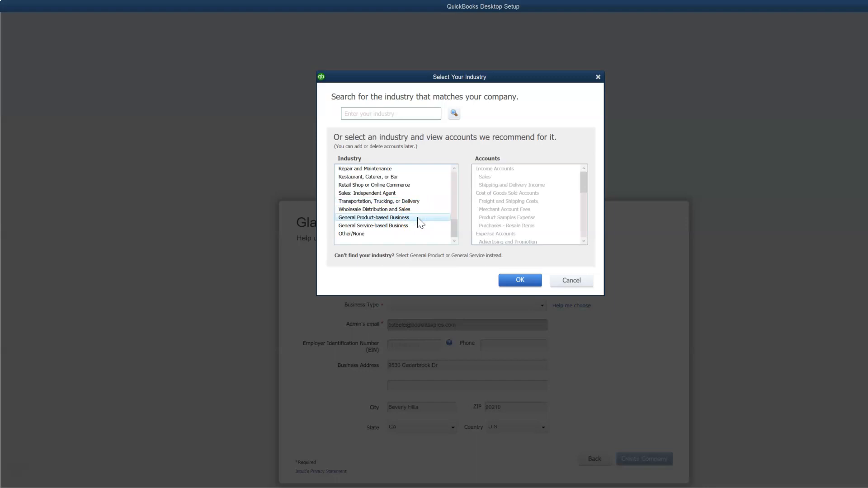
left_click(414, 226)
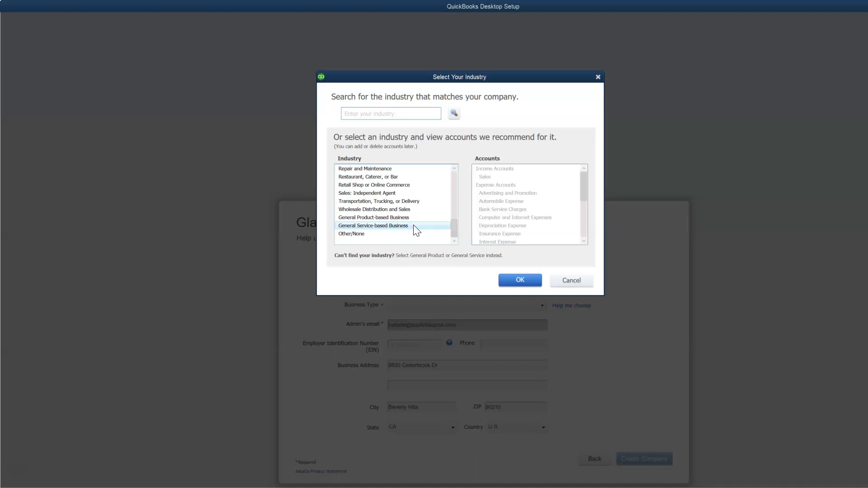
left_click(369, 237)
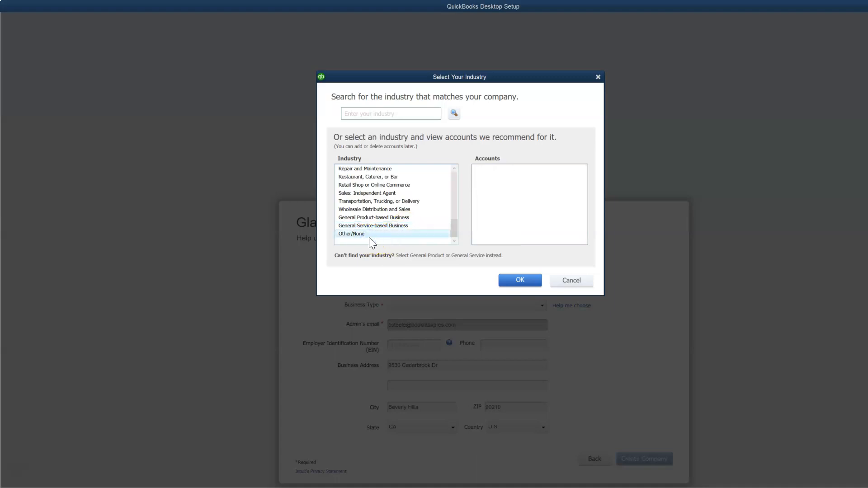
left_click(484, 211)
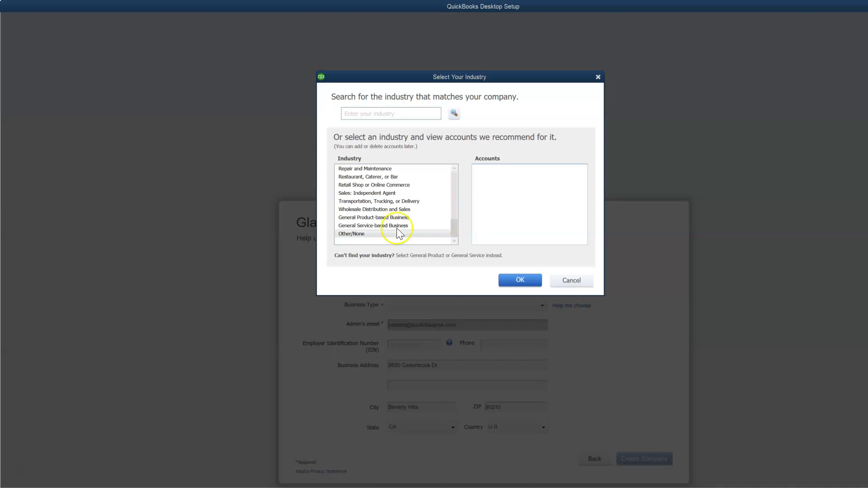
left_click(382, 226)
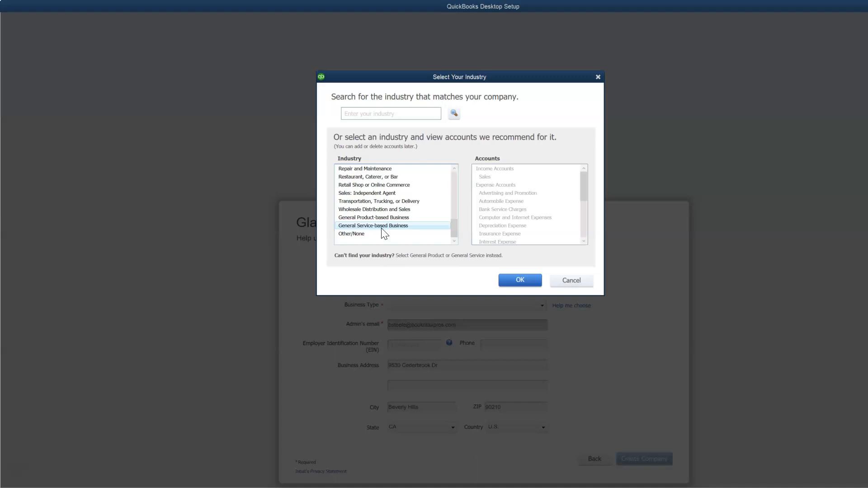
left_click(538, 229)
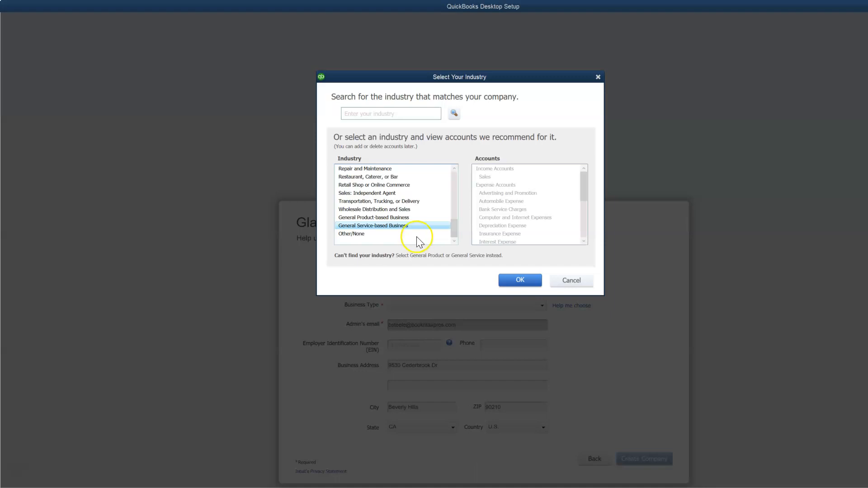
left_click(384, 217)
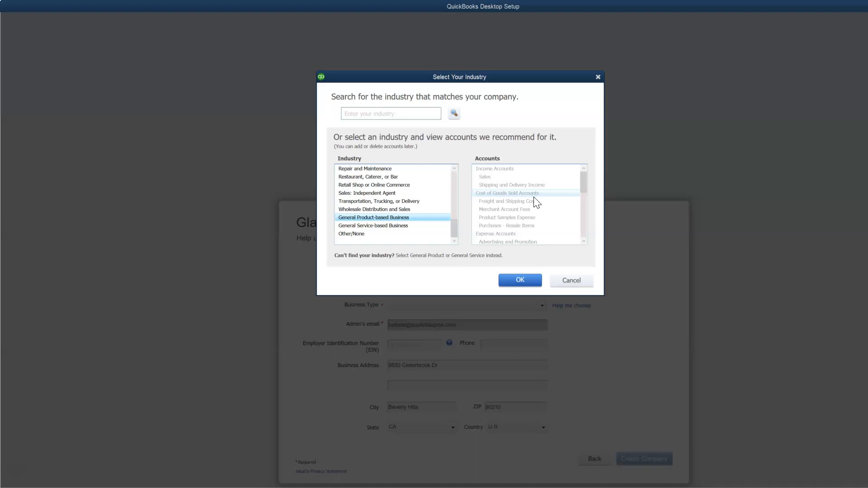
Confirm the industry and set Business Type to Sole Proprietorship, ready for the EIN.
left_click(529, 281)
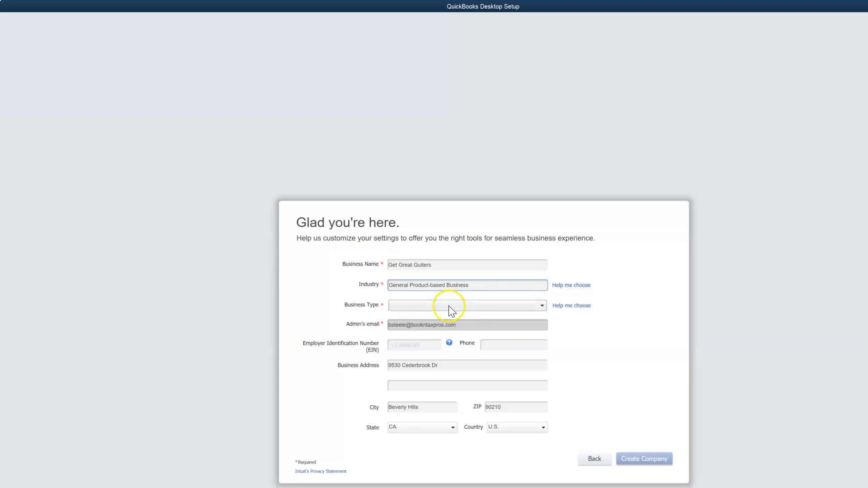
left_click(449, 306)
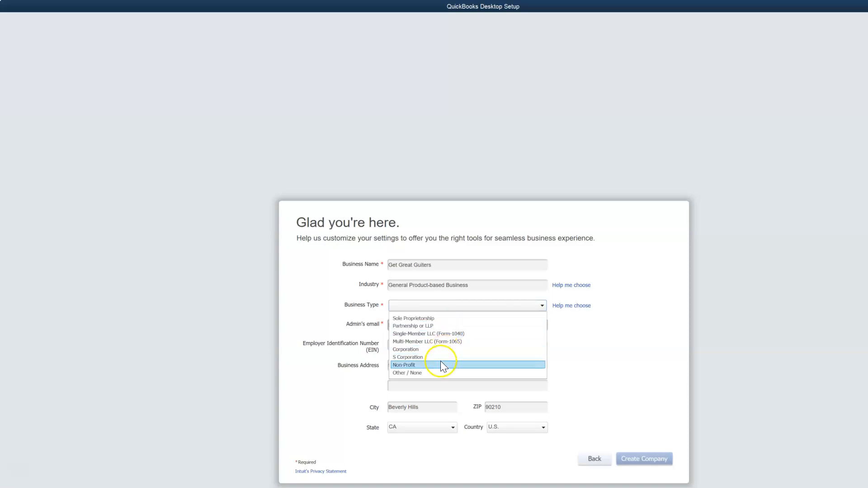
left_click(443, 318)
left_click(396, 345)
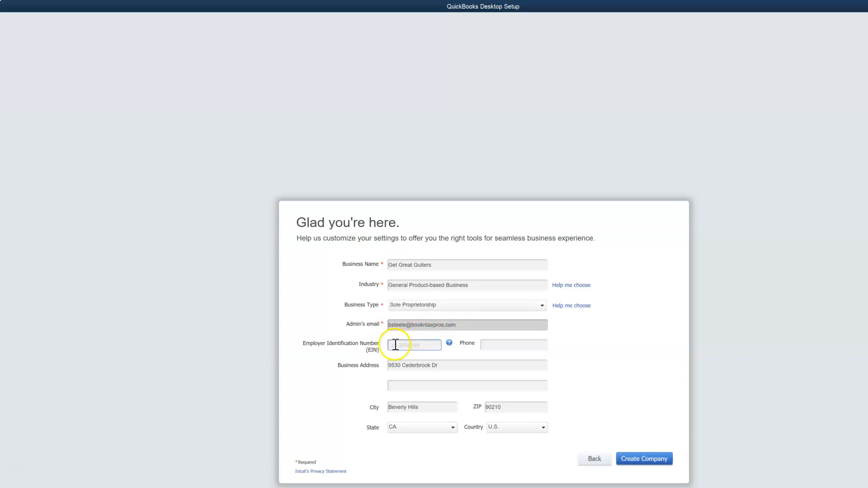
left_click(396, 346)
Enter the EIN as a run of nines and step through the phone and address fields.
left_click(378, 348)
type("99")
left_click(399, 345)
type("99999")
left_click(508, 351)
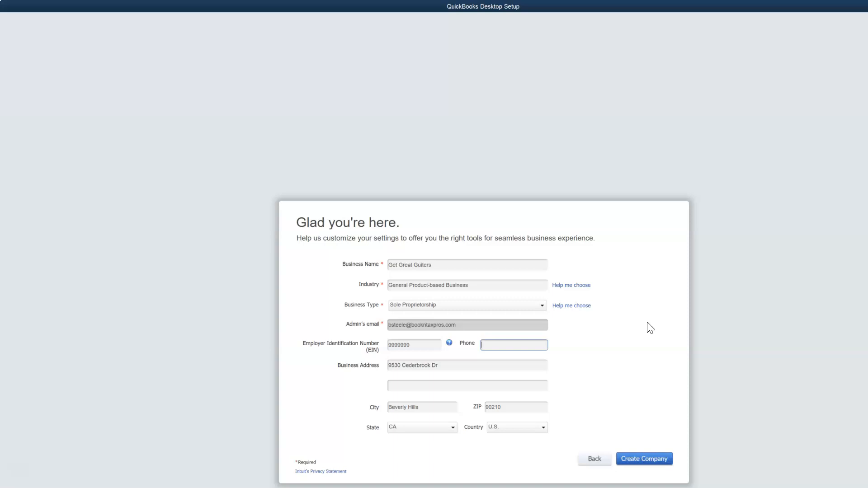
left_click(620, 326)
left_click(458, 367)
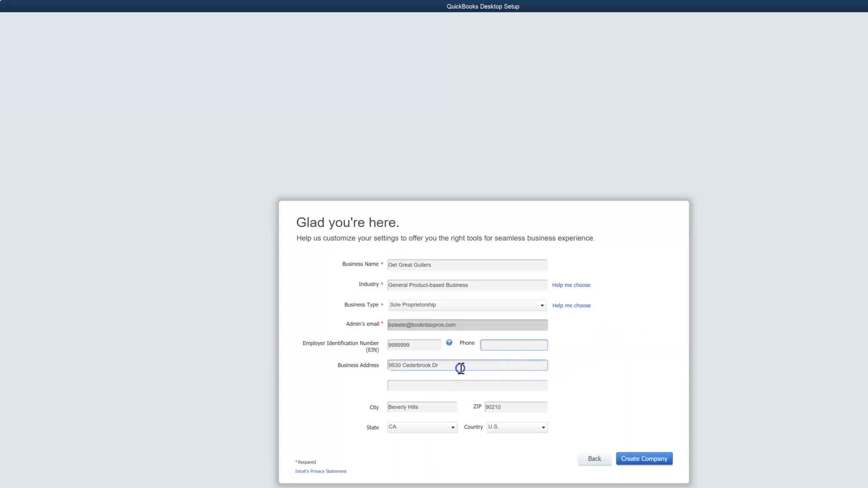
left_click(586, 363)
left_click(586, 363)
left_click(585, 362)
left_click(490, 370)
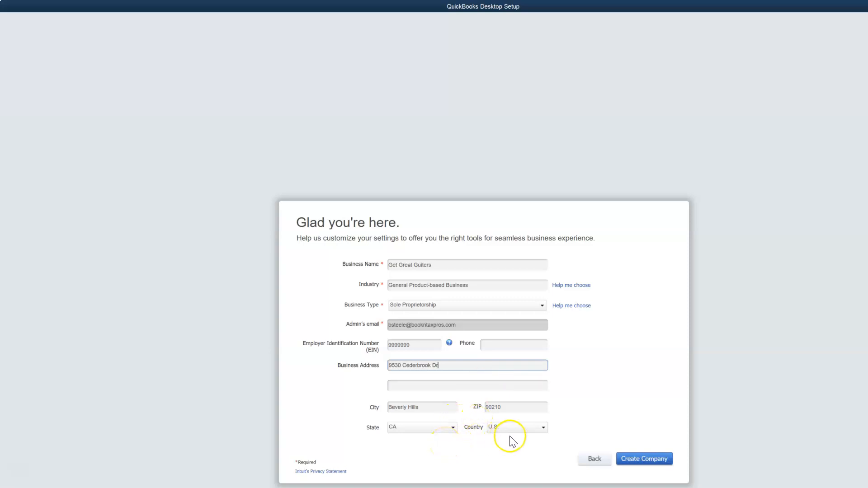
Submit Create Company, dismiss the tax ID format warning, add another 9, and retry.
left_click(643, 462)
key("Return")
type("9")
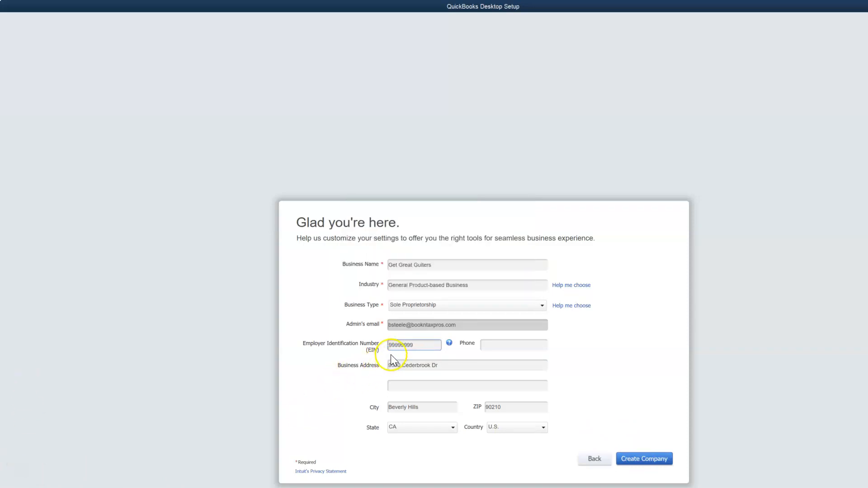
left_click(634, 457)
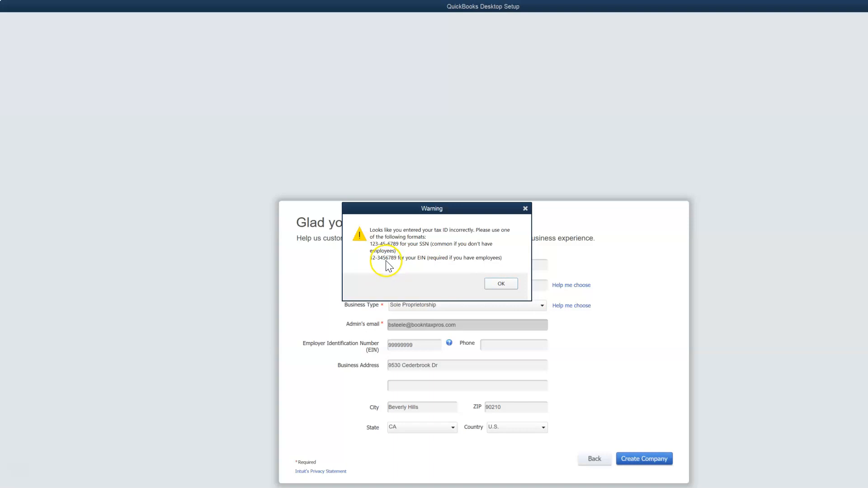
Add a hyphen after the first two EIN digits plus a 9, then create the company.
left_click(525, 208)
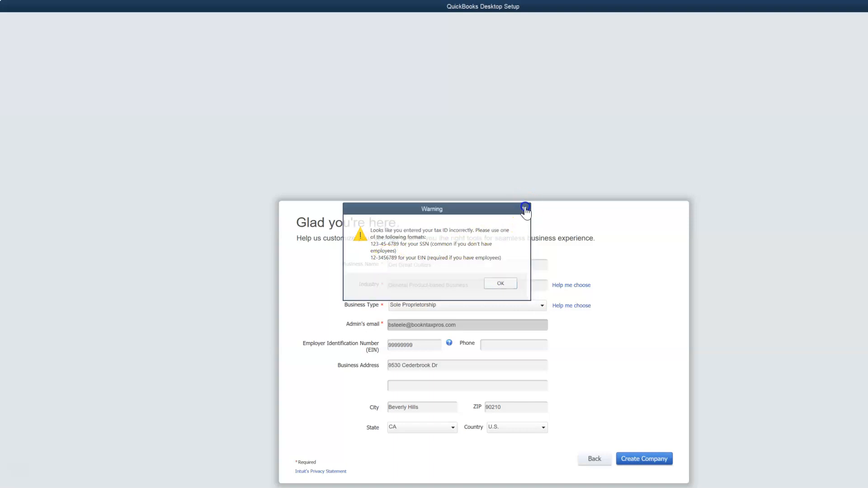
left_click(391, 345)
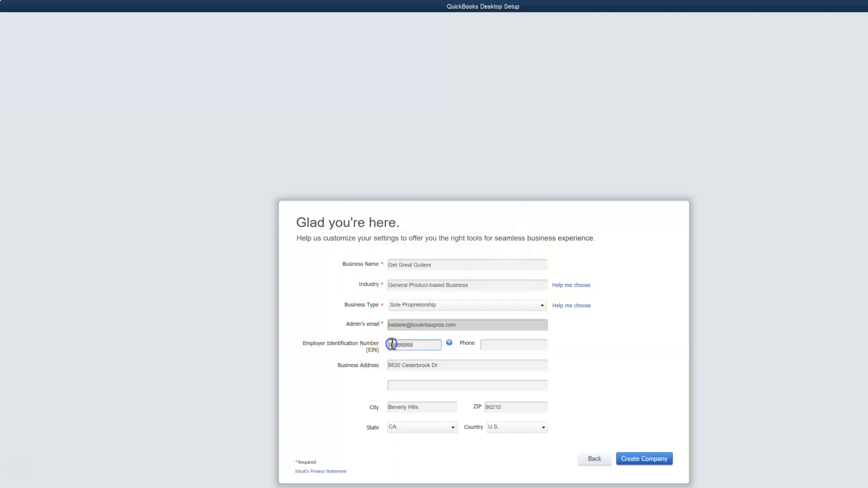
key("Right")
type("-")
key("Right")
key("Right")
key("Right")
type("9")
left_click(652, 460)
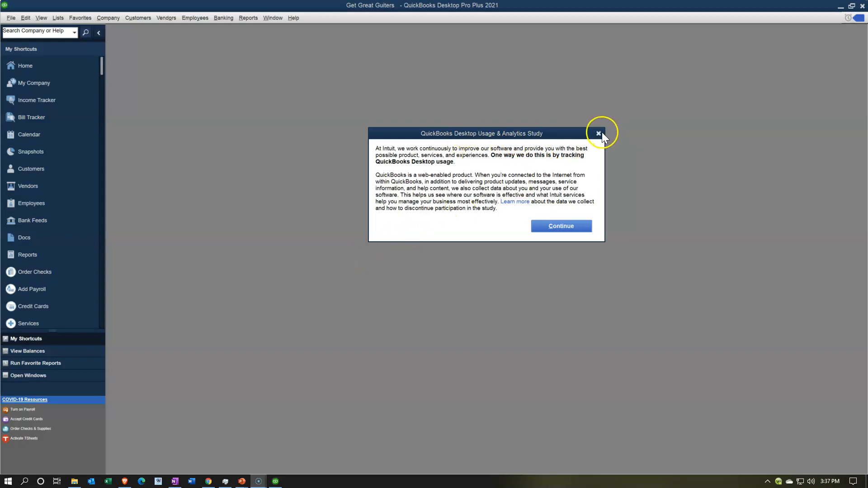
Close the Usage & Analytics Study notice so Get Great Guiters finishes loading.
left_click(599, 133)
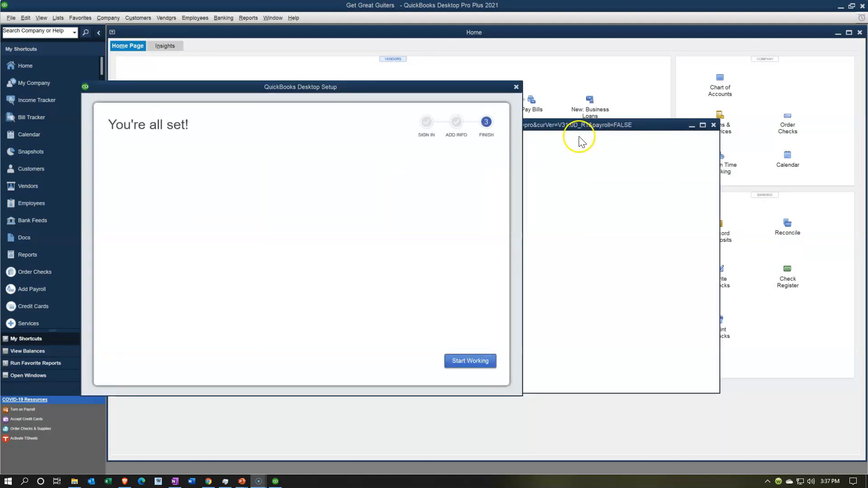
Dismiss the welcome screen and feature tour, maximize the Home page, then minimize QuickBooks.
left_click(517, 88)
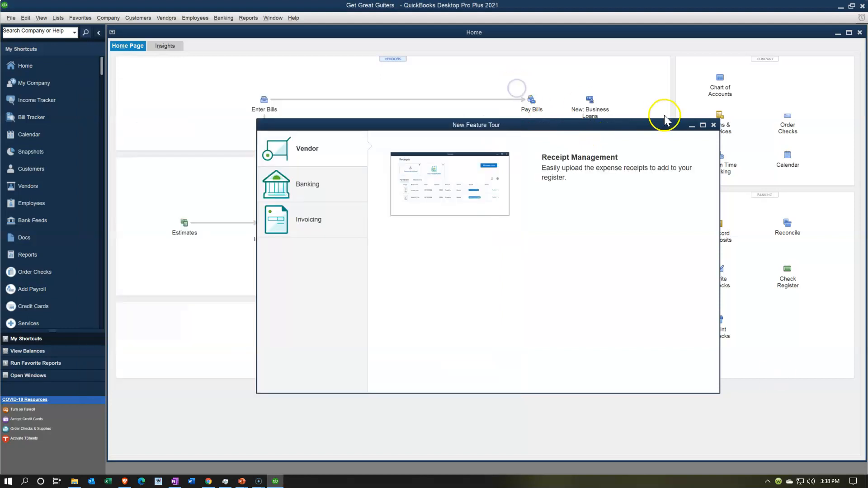
left_click(715, 126)
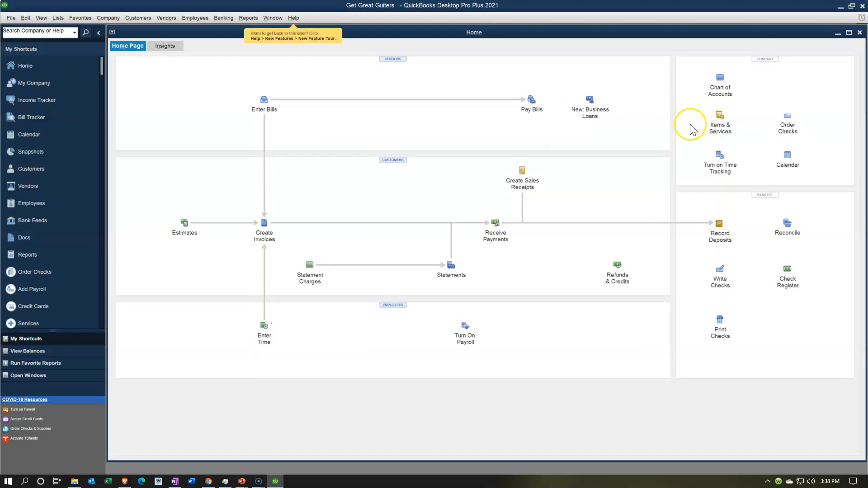
left_click(848, 33)
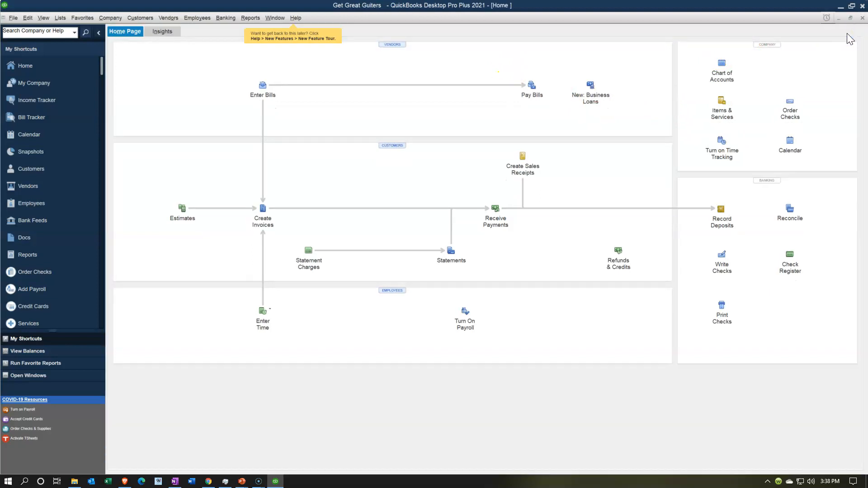
left_click(839, 6)
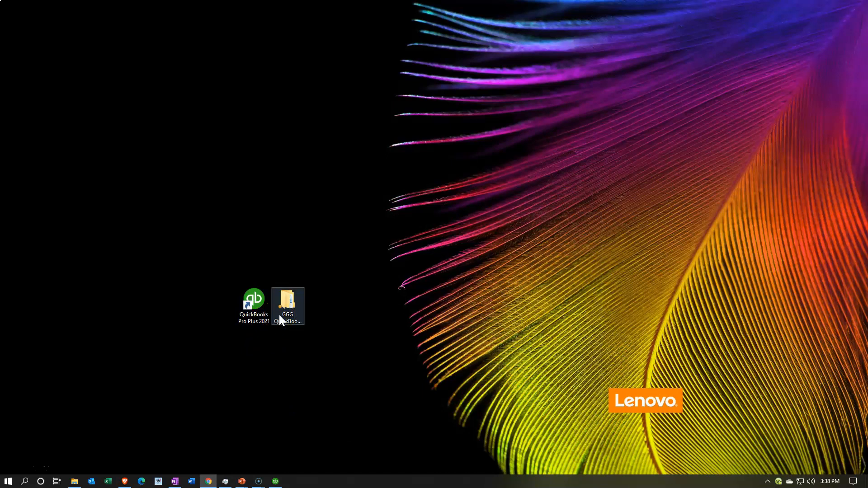
Restore QuickBooks from the taskbar to show the Get Great Guiters Home page.
left_click(281, 437)
left_click(275, 481)
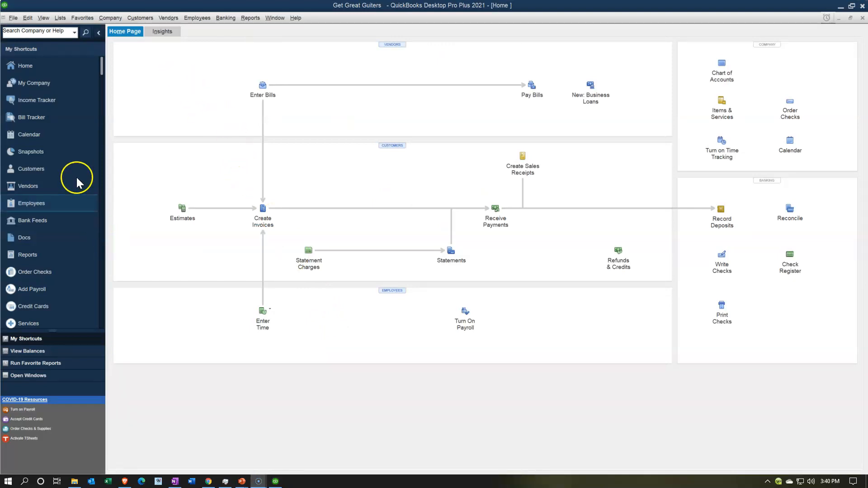
Review the File menu's Open Previous Company list and move to Close Company.
left_click(13, 18)
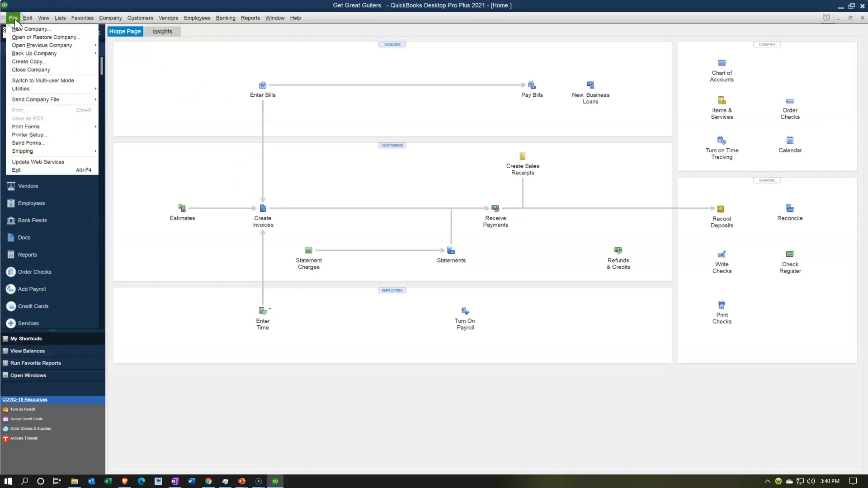
left_click(24, 46)
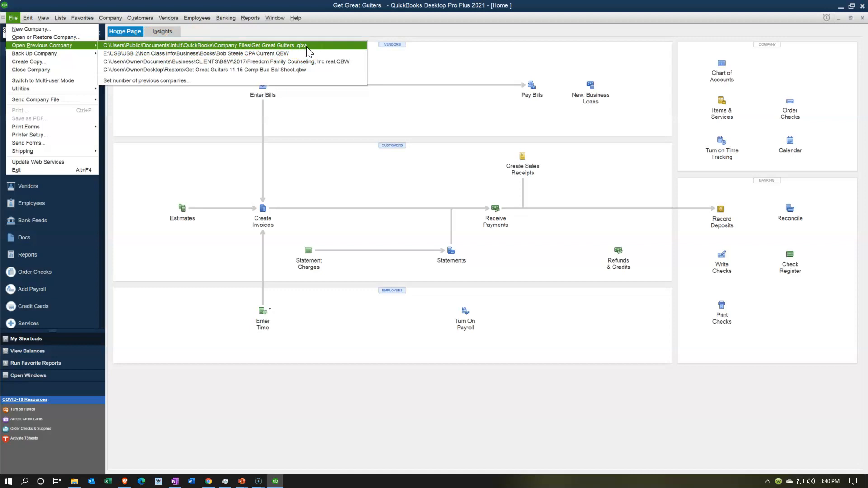
left_click(61, 68)
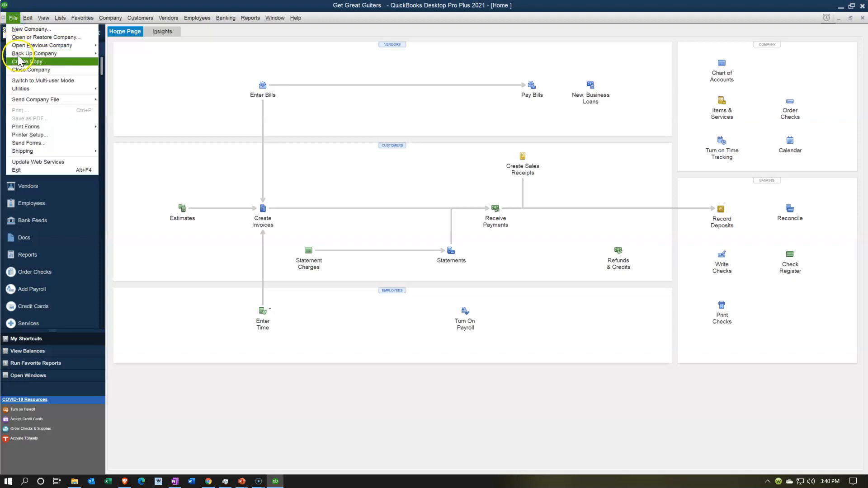
Close the Get Great Guiters company, then launch Word and minimize QuickBooks.
left_click(31, 72)
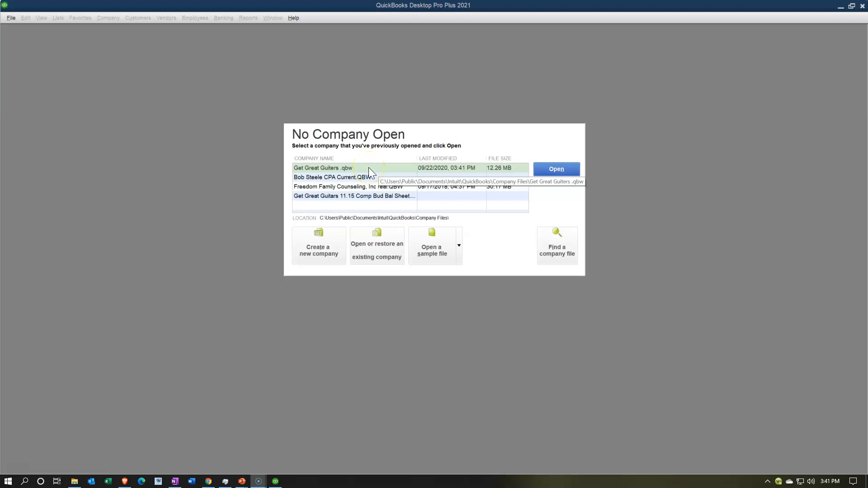
left_click(555, 260)
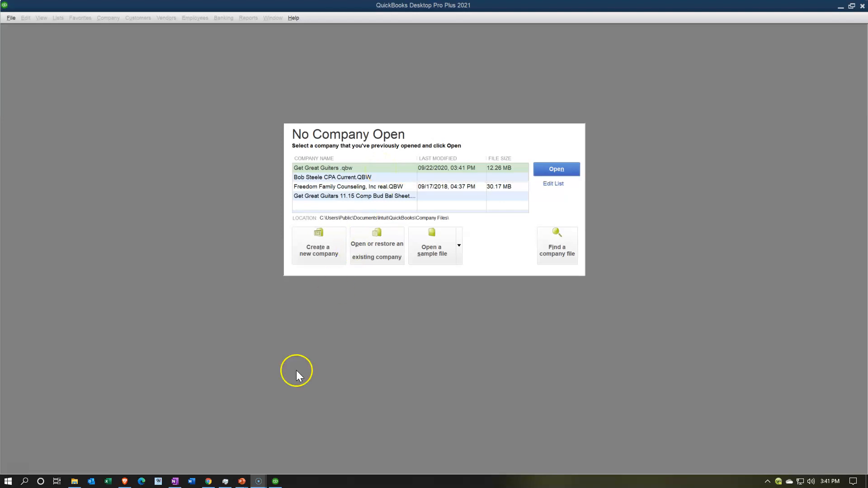
left_click(197, 481)
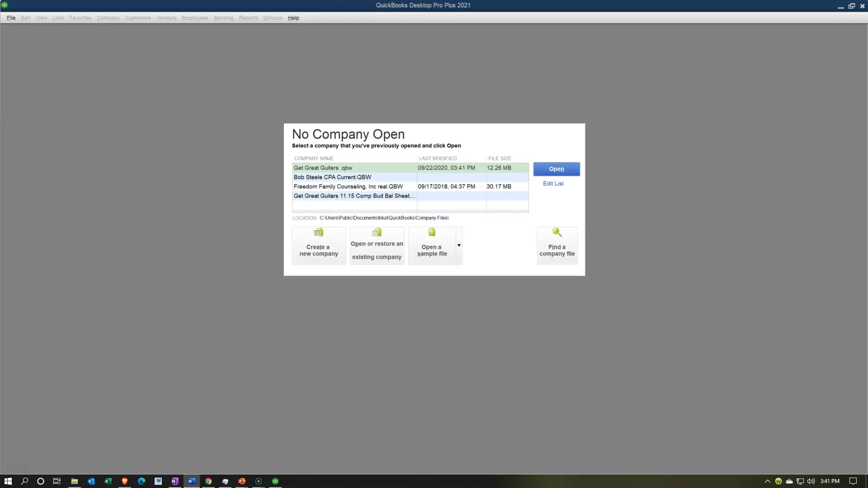
left_click(841, 7)
Finish cropping the No Company Open screenshot in Word and enlarge it to about 4.4" by 7.03".
left_click(295, 312)
left_click(433, 252)
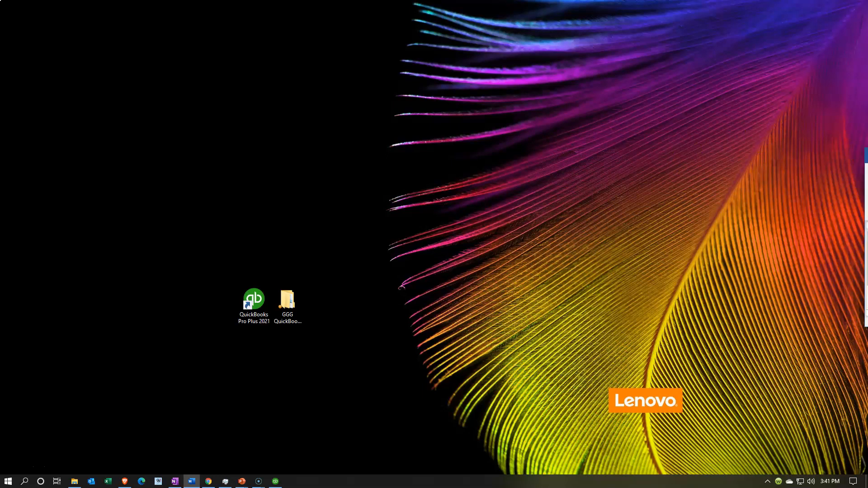
left_click_drag(867, 159, 550, 199)
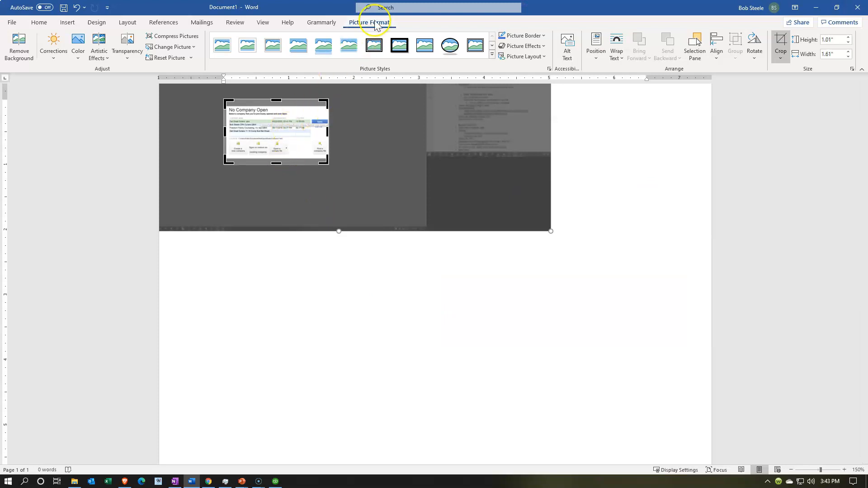
left_click(327, 299)
left_click(302, 157)
left_click_drag(329, 165, 637, 385)
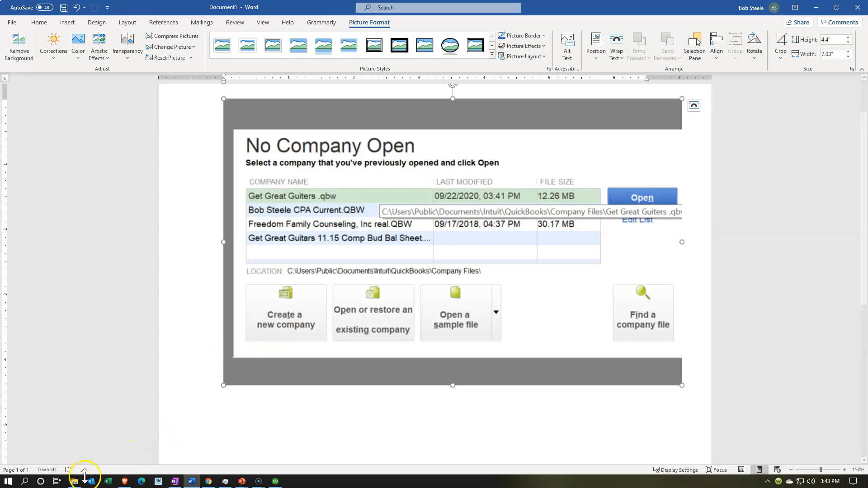
left_click(74, 437)
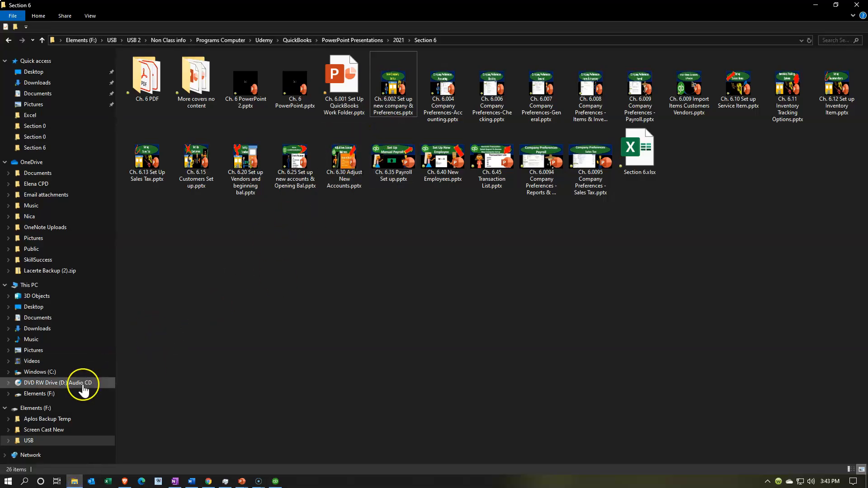
Browse from This PC into C:\Users\Public, checking the path against the Word screenshot.
left_click(56, 283)
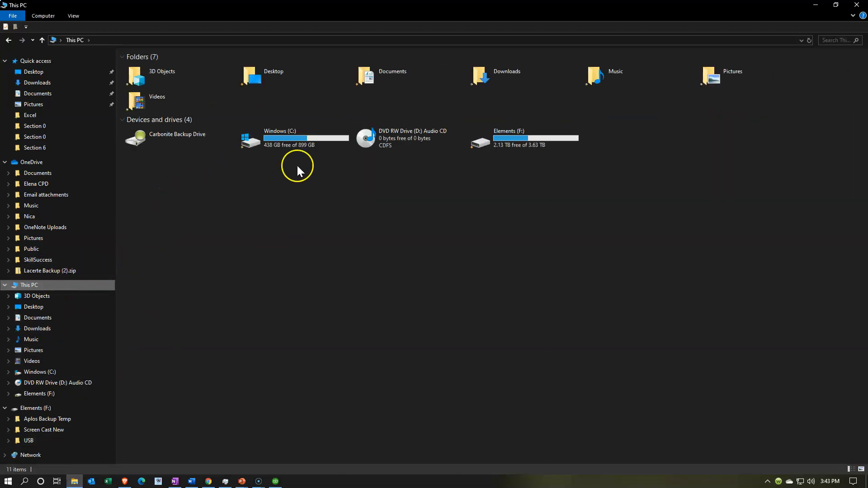
double_click(273, 143)
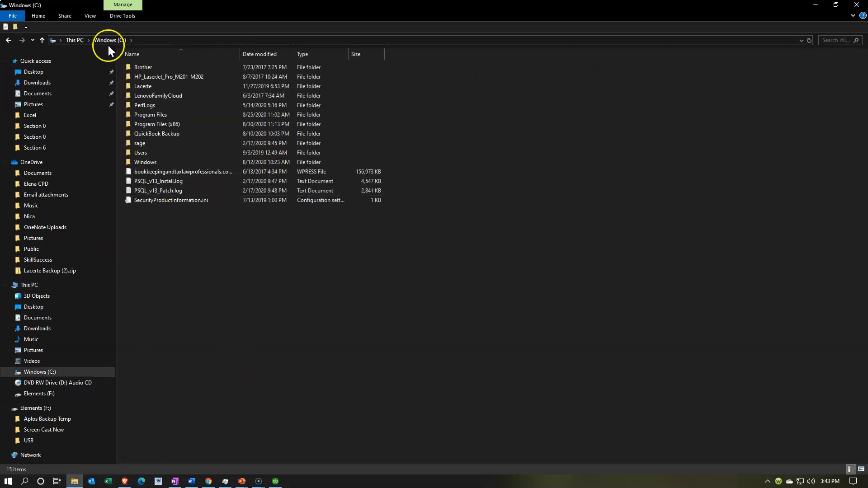
left_click(191, 482)
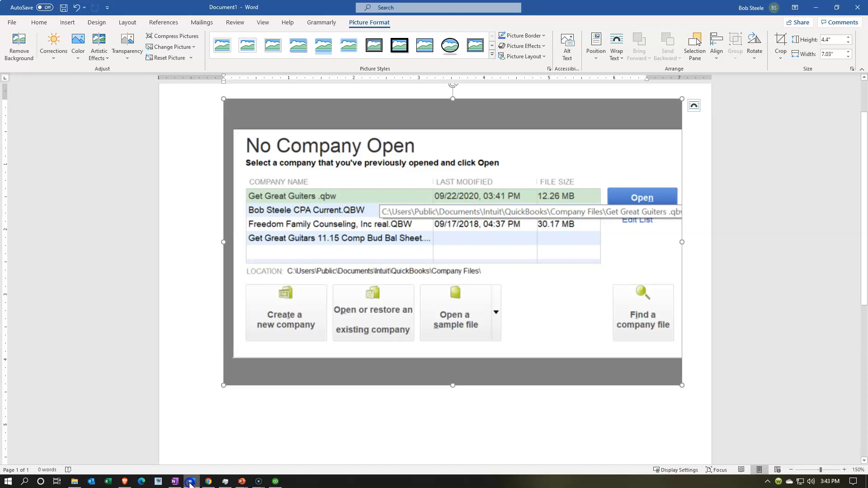
left_click(192, 482)
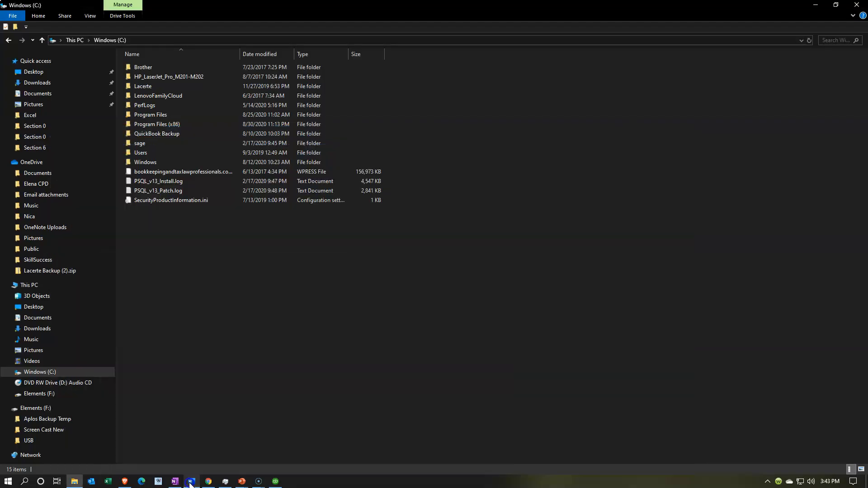
double_click(144, 153)
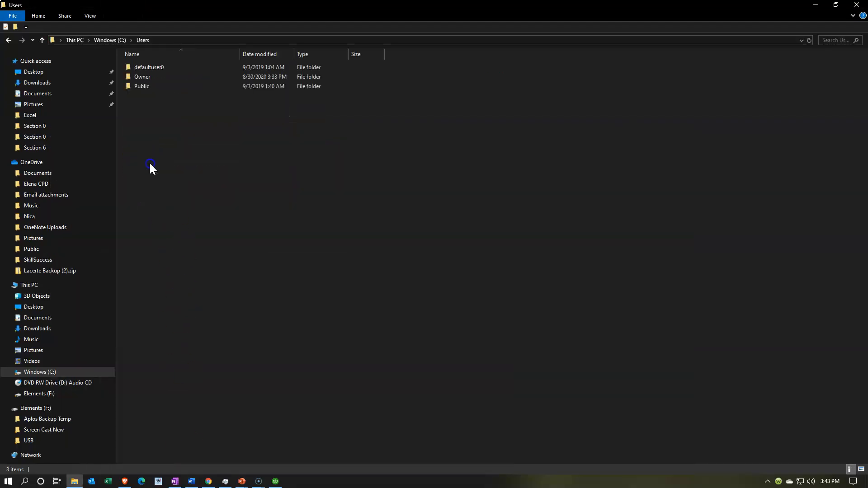
left_click(192, 482)
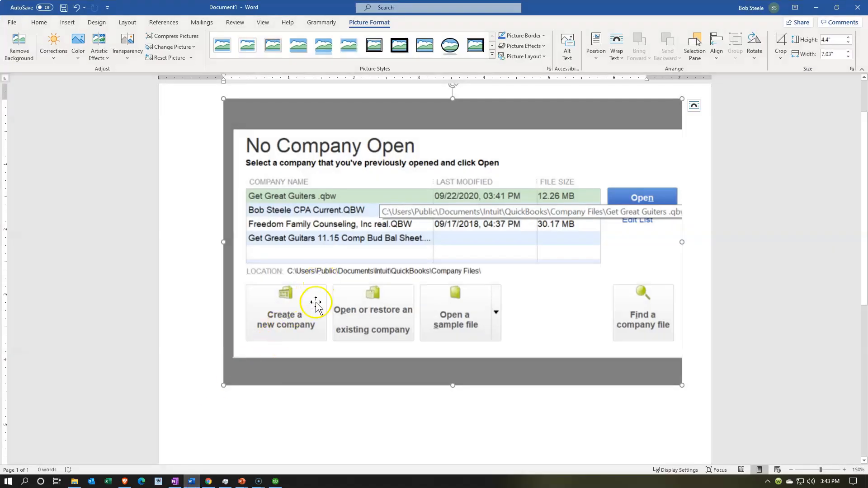
left_click(192, 481)
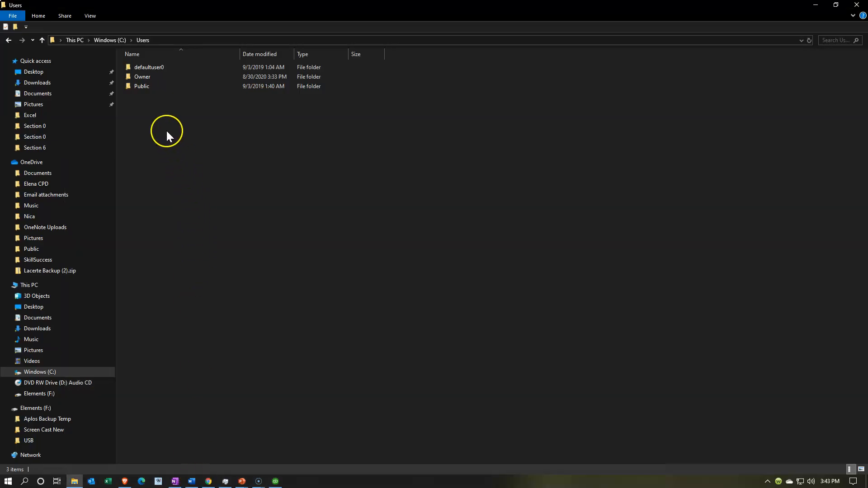
double_click(142, 86)
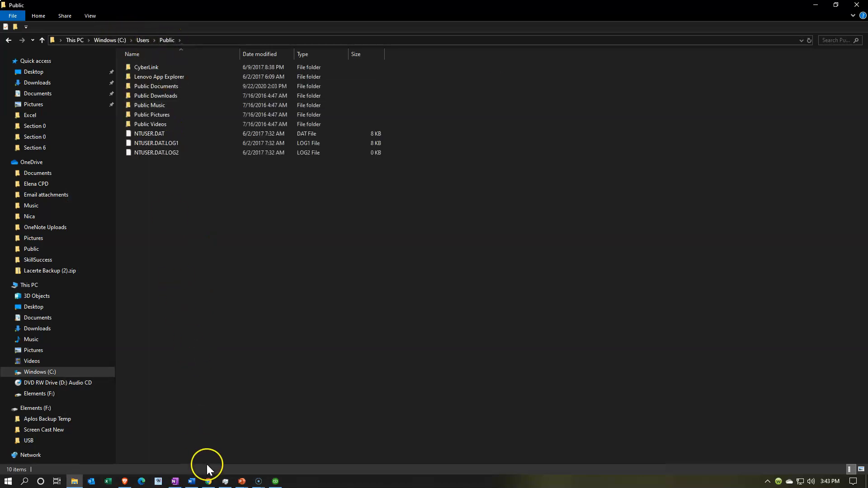
left_click(191, 482)
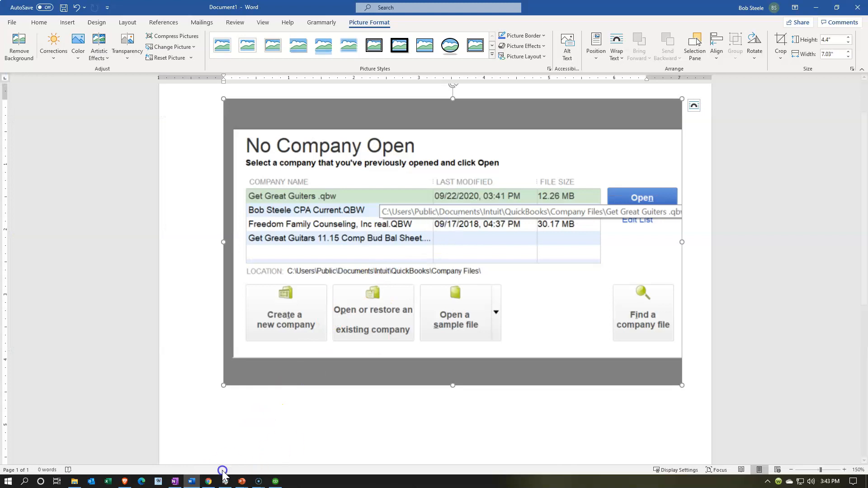
left_click(200, 481)
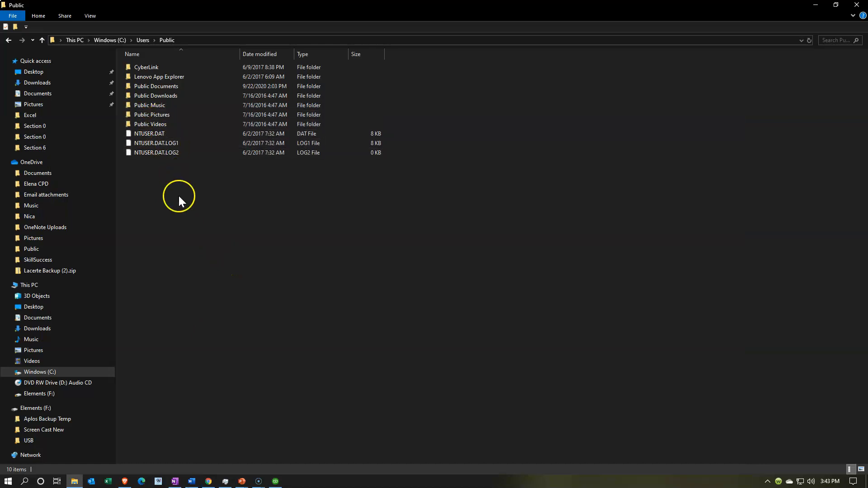
Continue into Public Documents\Intuit\QuickBooks and select the Company Files folder.
double_click(169, 86)
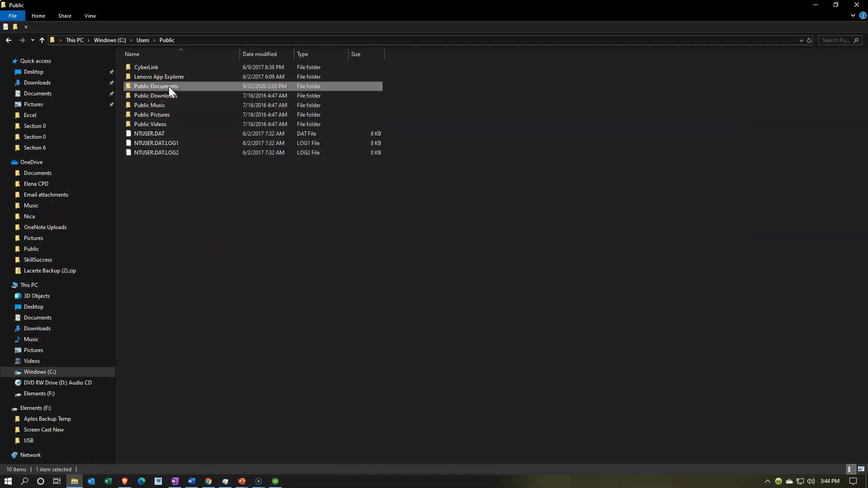
left_click(192, 481)
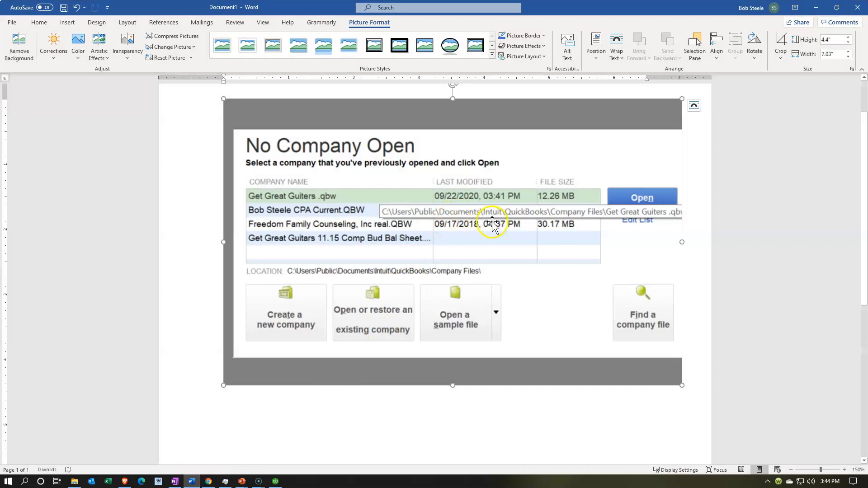
left_click(192, 482)
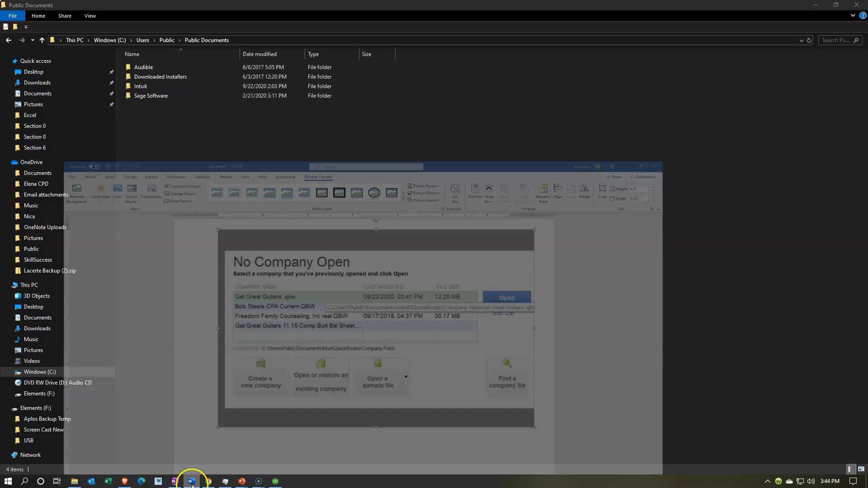
double_click(146, 85)
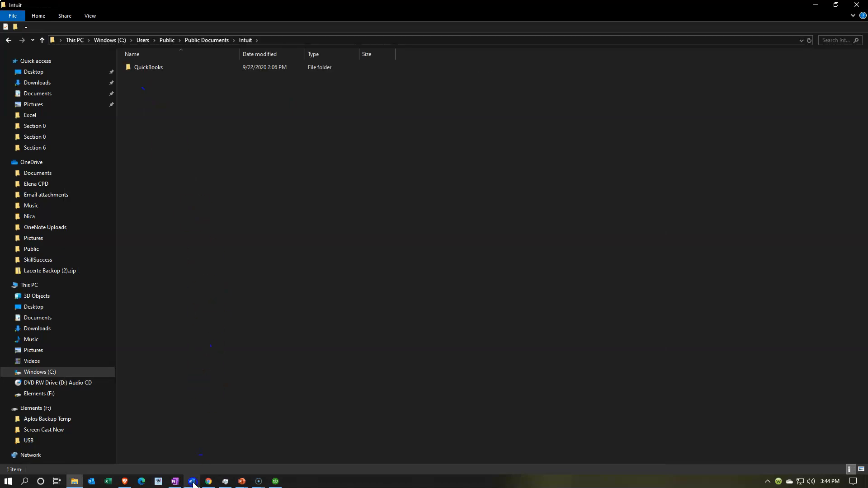
left_click(192, 482)
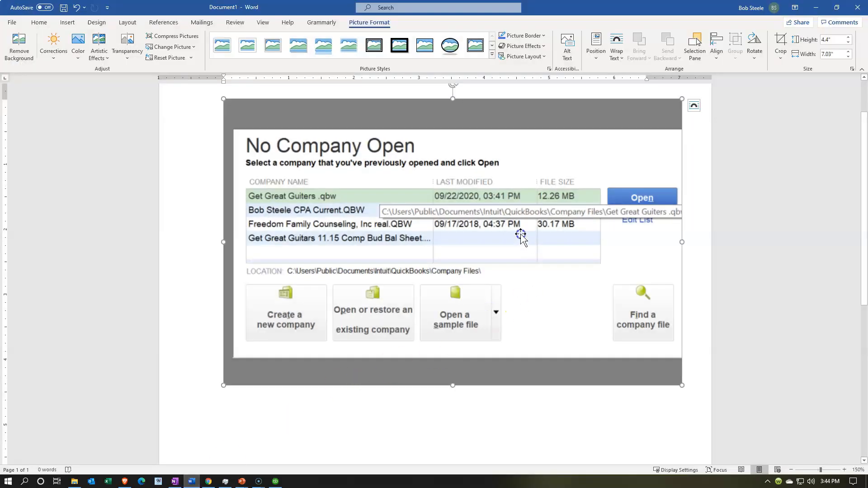
left_click(191, 482)
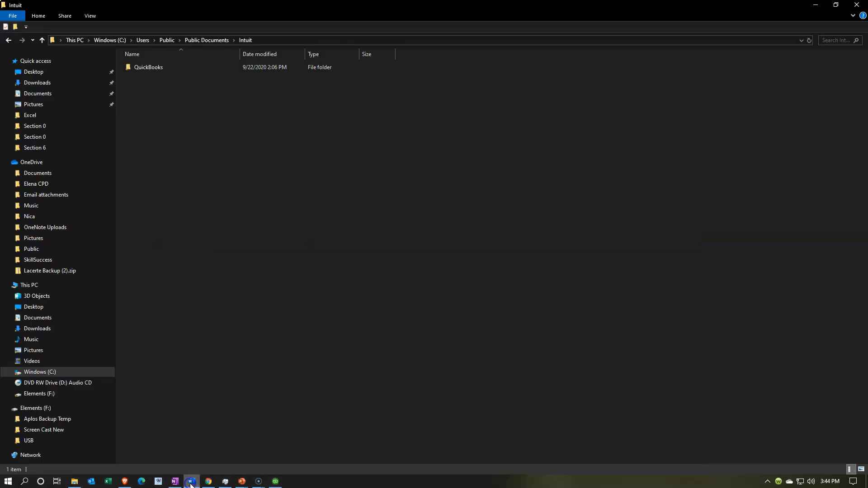
double_click(148, 69)
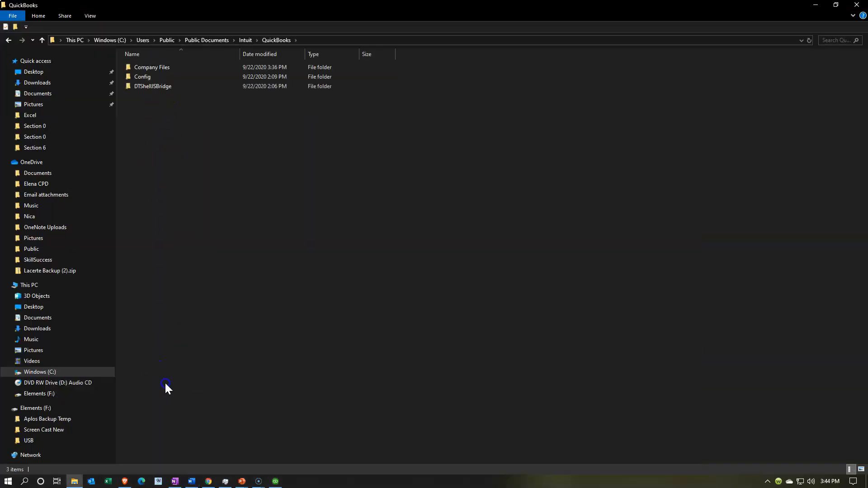
left_click(192, 482)
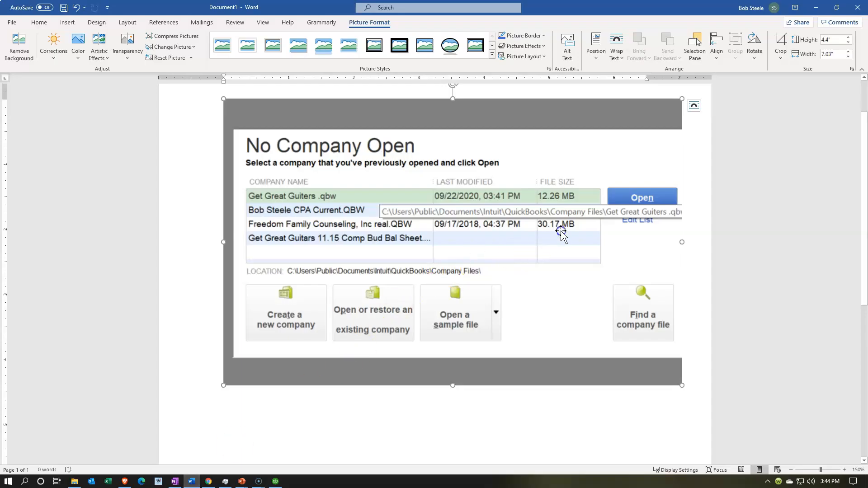
left_click(191, 483)
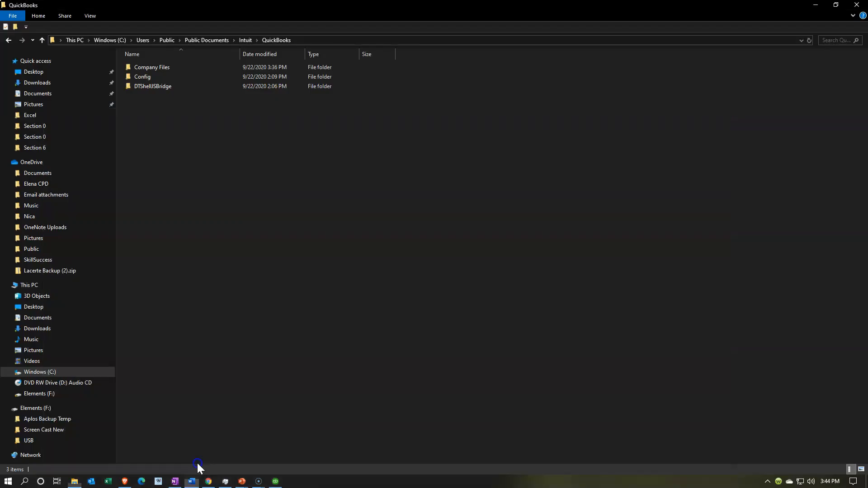
left_click(154, 71)
In Company Files, select Get Great Guiters .qbw together with its .ND and .TLG files.
double_click(155, 71)
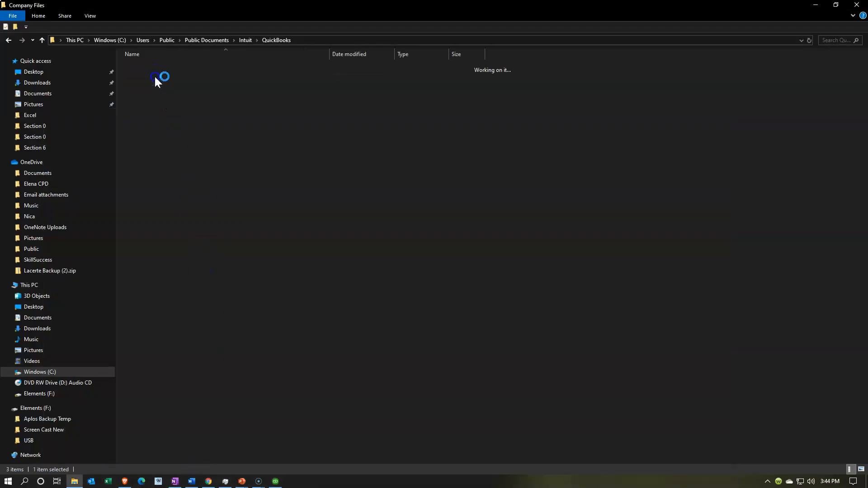
left_click(207, 485)
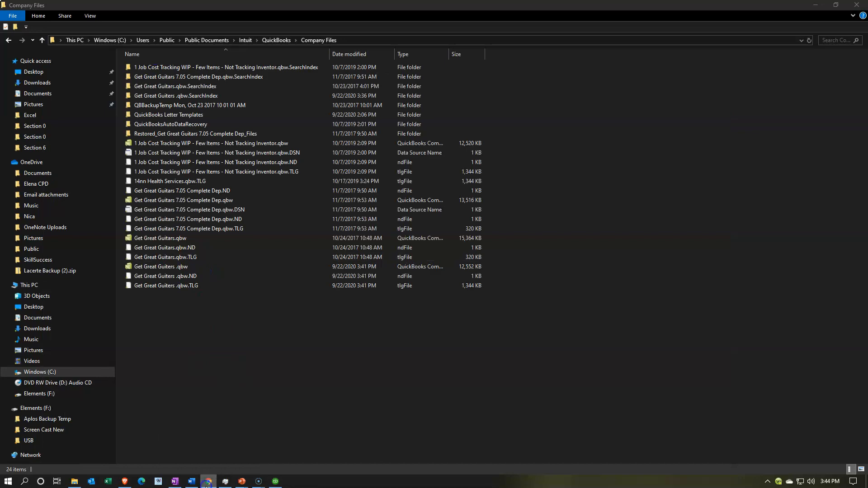
left_click(191, 483)
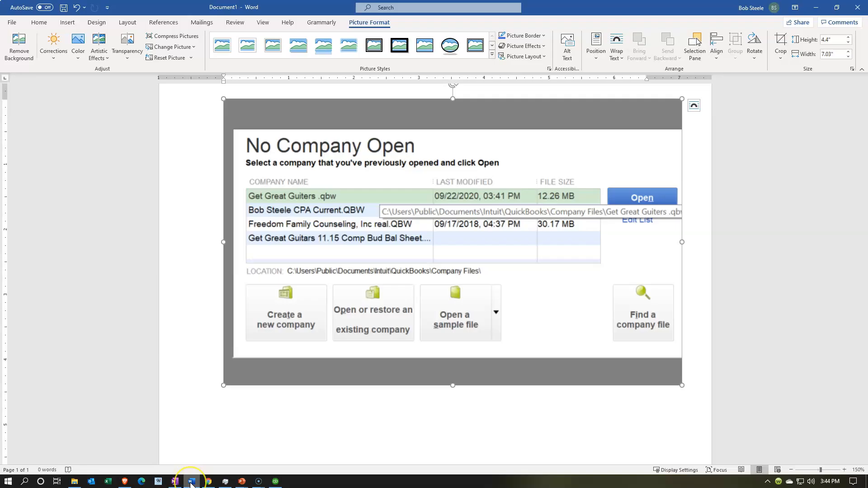
left_click(192, 483)
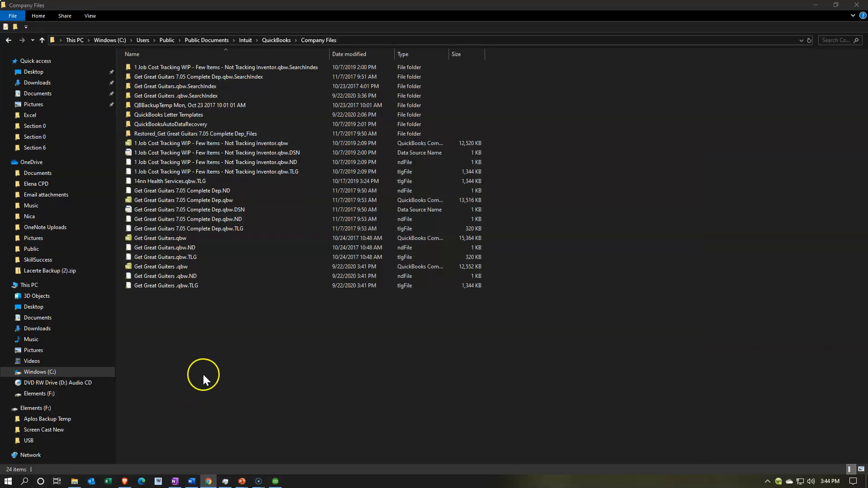
left_click(158, 237)
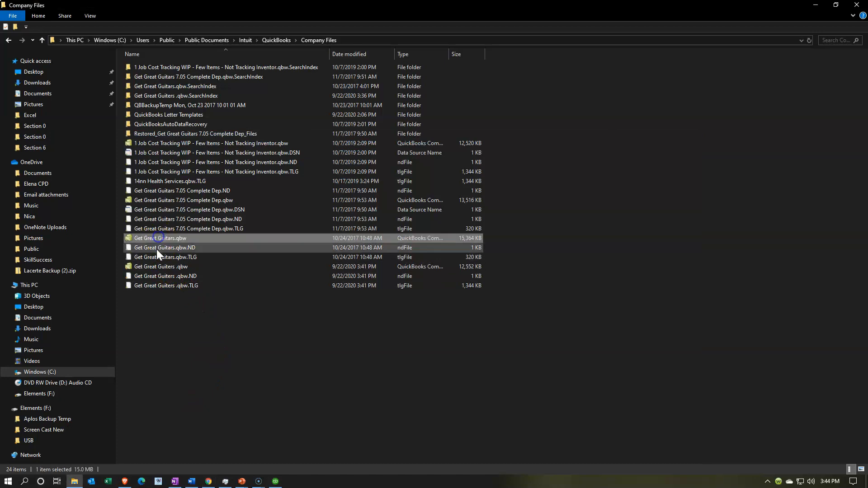
left_click(165, 316)
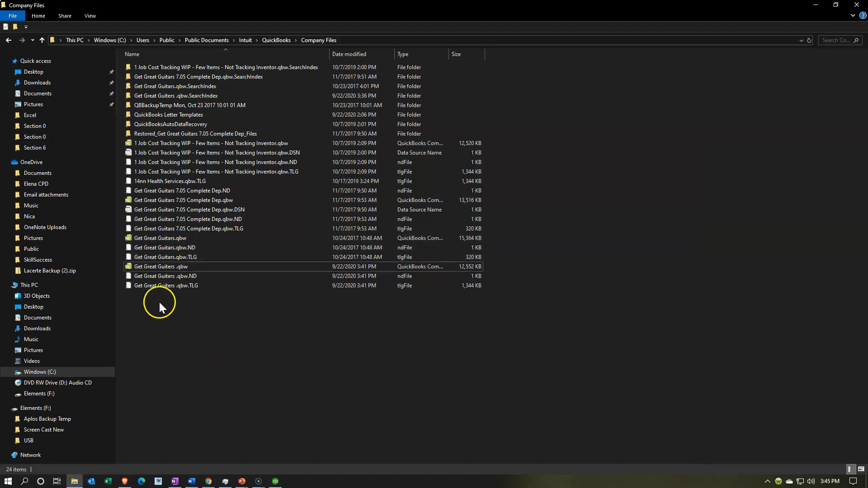
left_click(172, 269)
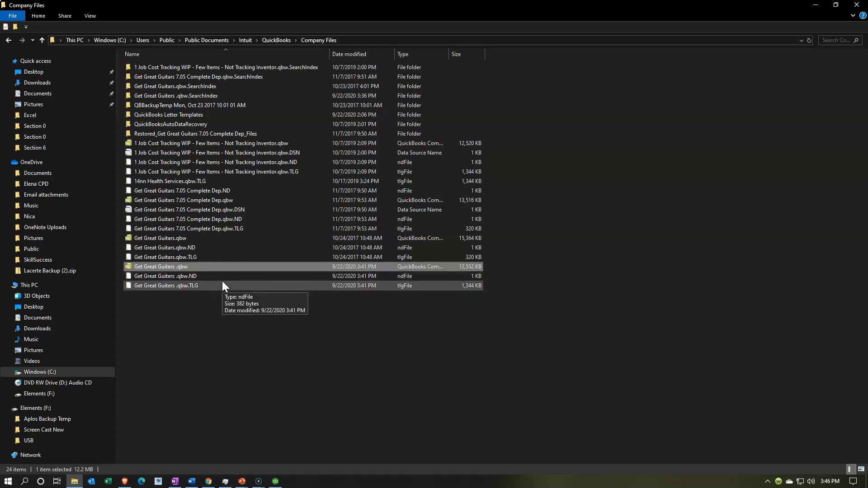
left_click(152, 266)
left_click(156, 297)
left_click(130, 265)
left_click(136, 286, "shift")
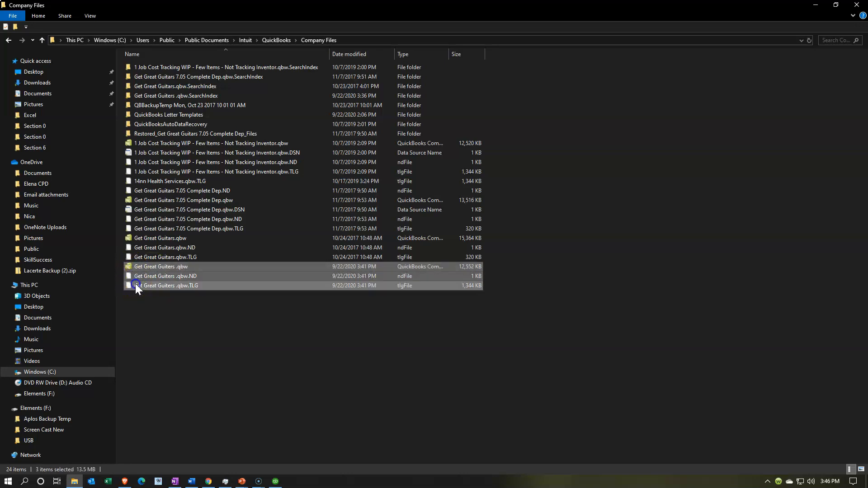
Minimize QuickBooks and Explorer, then open the GGG QuickBooks Data folder on the desktop.
left_click(275, 482)
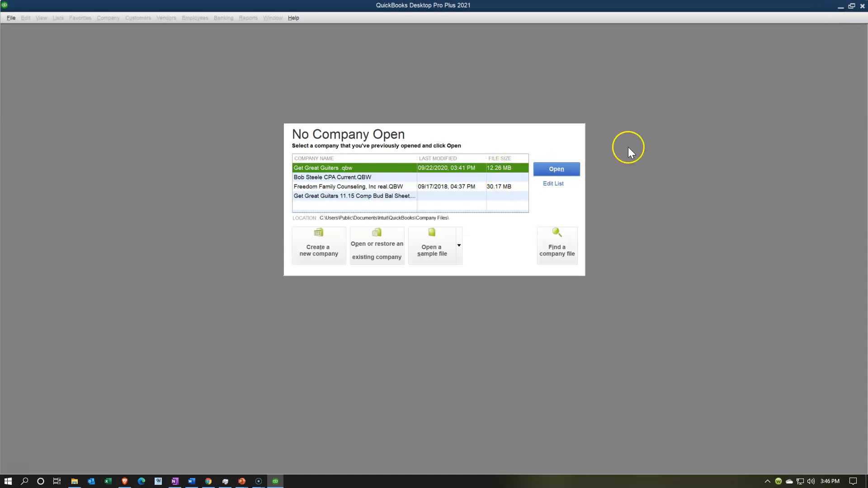
left_click(840, 7)
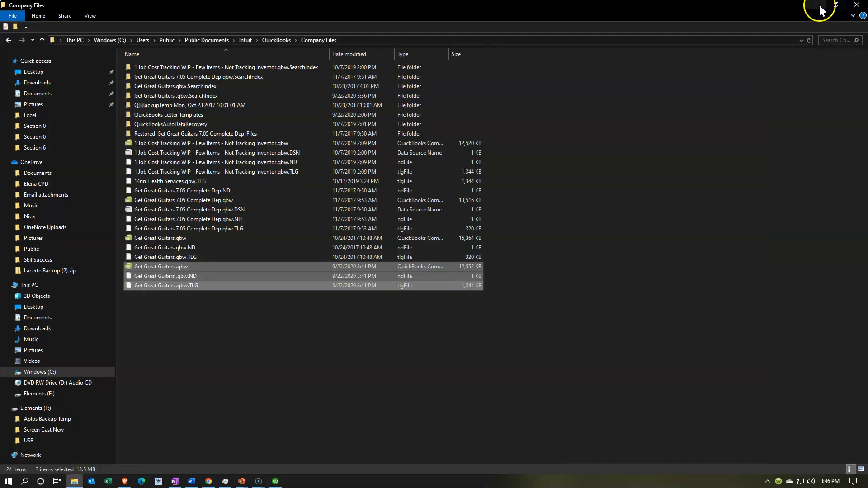
left_click(819, 7)
double_click(296, 307)
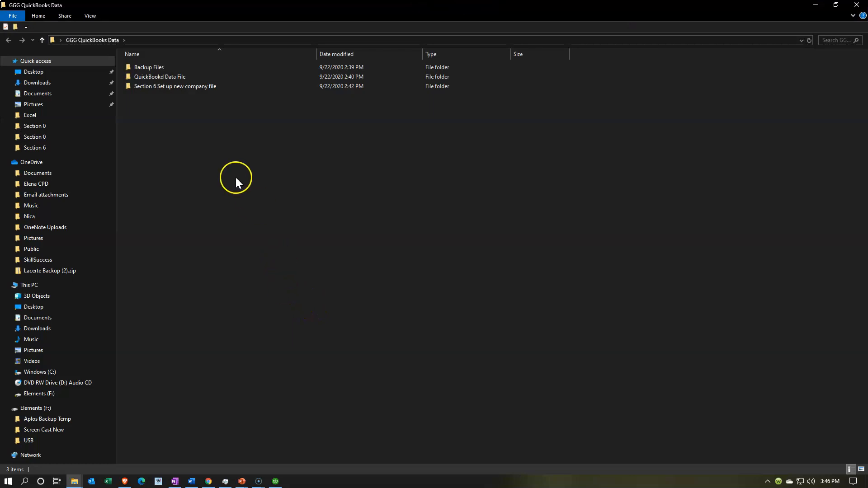
Paste the three Get Great Guiters files into QuickBookd Data File and view them as extra large icons.
double_click(158, 78)
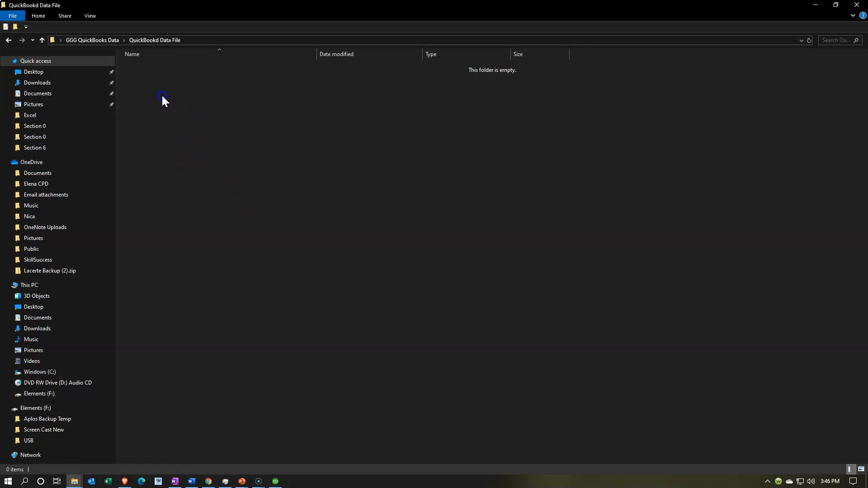
key("ctrl+v")
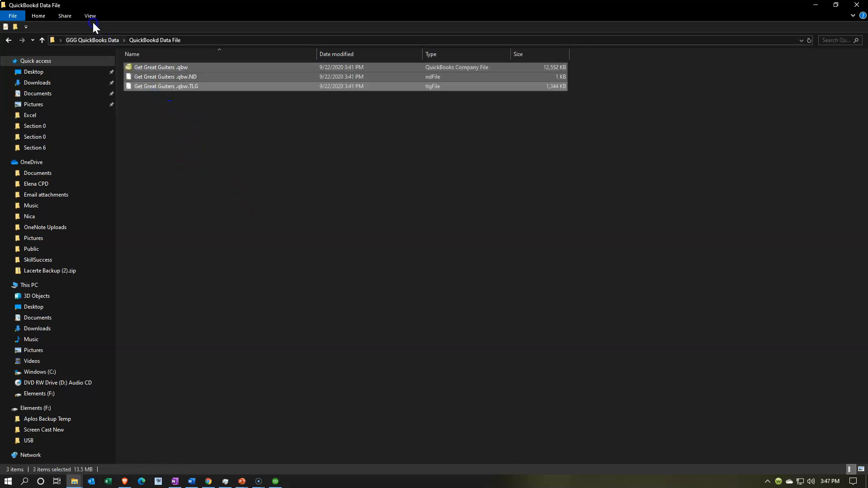
left_click(91, 15)
left_click(137, 28)
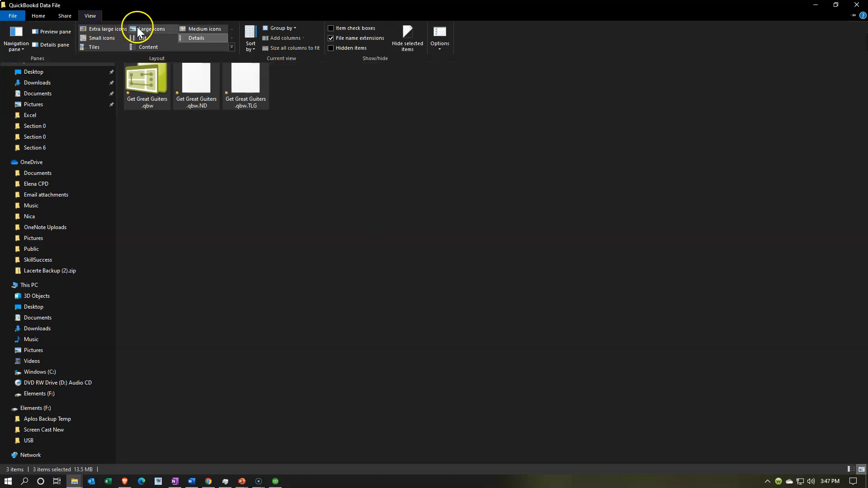
left_click(119, 29)
left_click(240, 186)
left_click(240, 204)
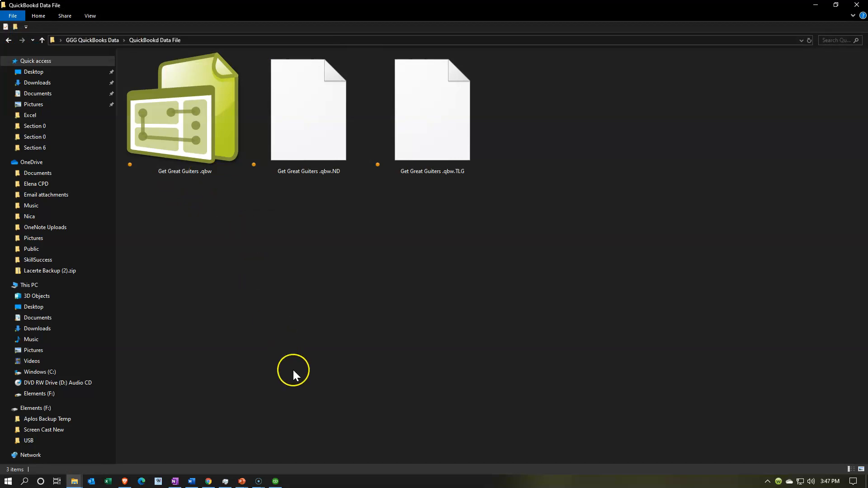
Close QuickBooks from its No Company Open window and minimize File Explorer.
left_click(276, 481)
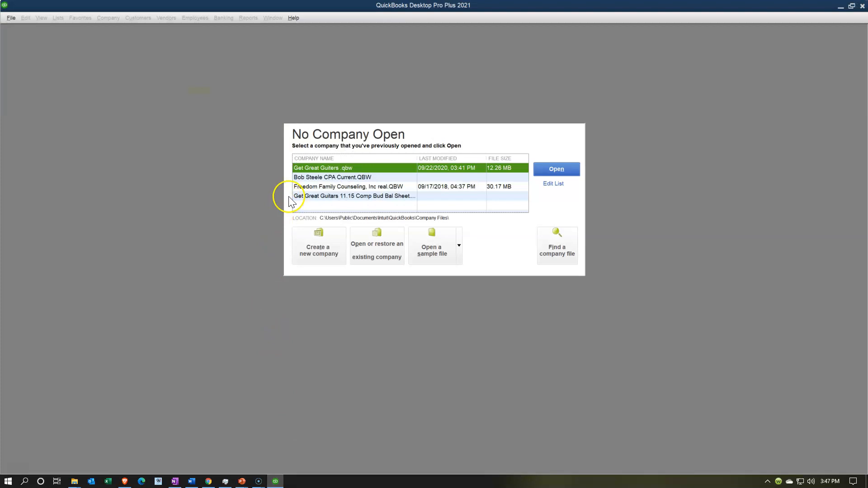
left_click(322, 168)
left_click(864, 6)
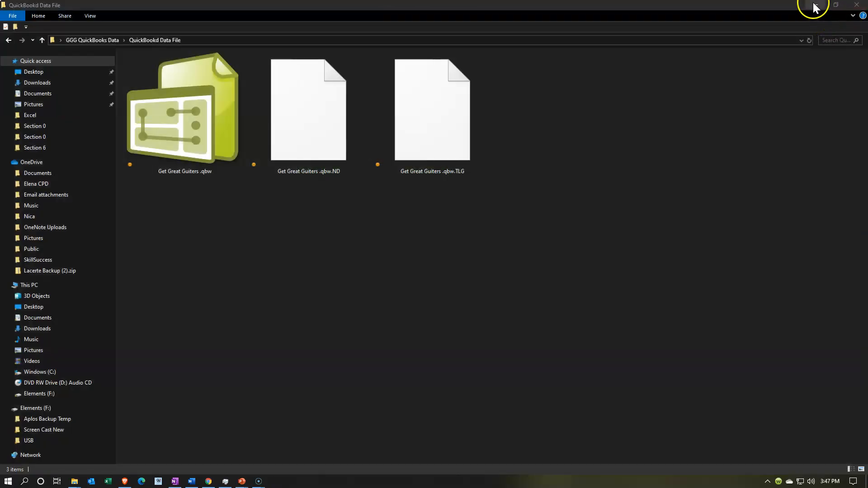
left_click(814, 7)
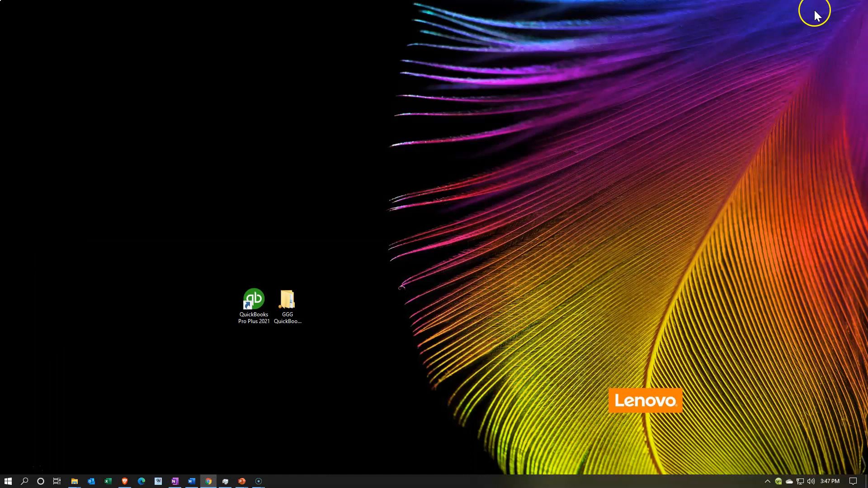
double_click(256, 315)
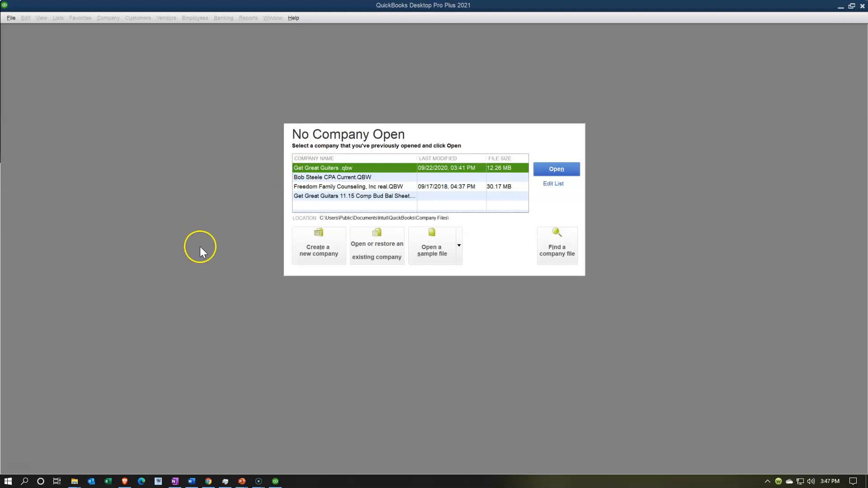
left_click(365, 259)
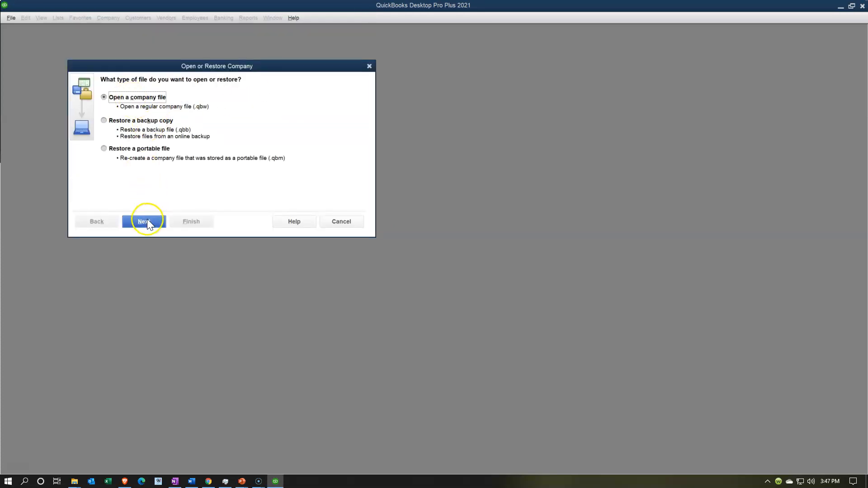
left_click(148, 221)
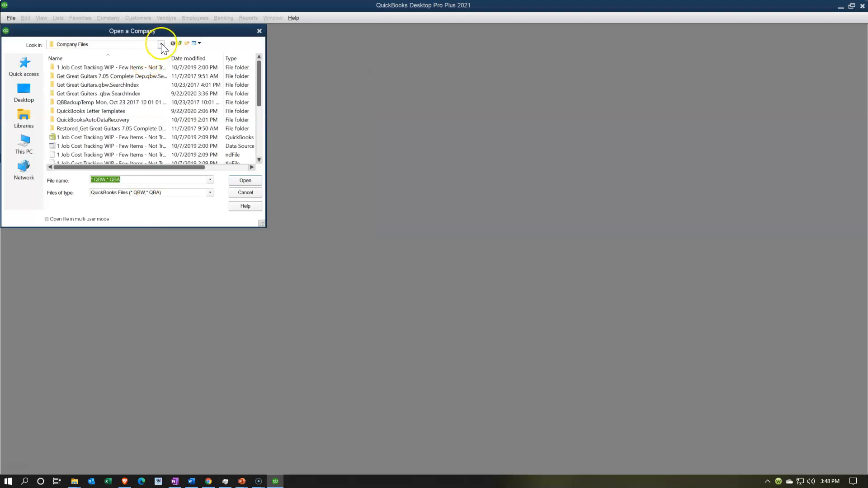
left_click(259, 31)
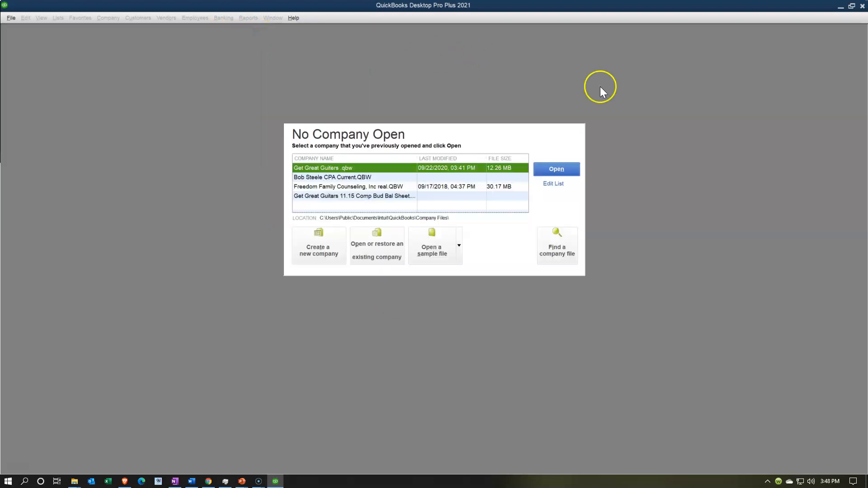
left_click(863, 6)
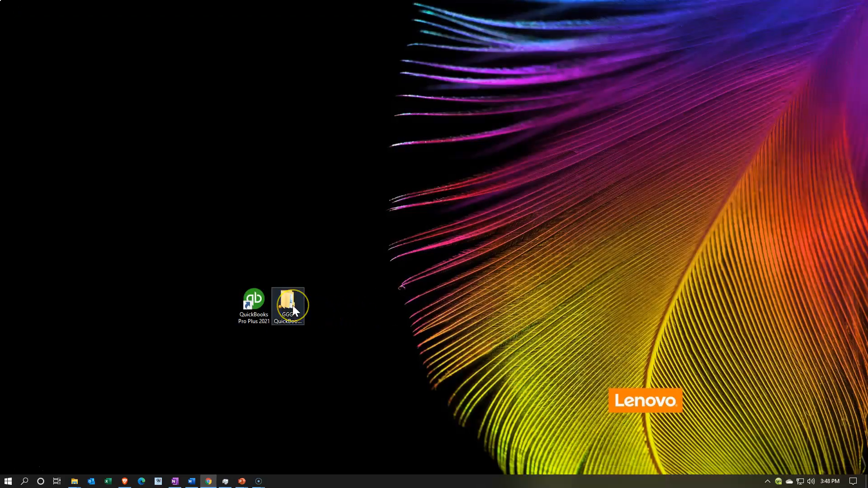
Open Get Great Guiters .qbw from GGG QuickBooks Data\QuickBookd Data File.
left_click(293, 309)
double_click(292, 305)
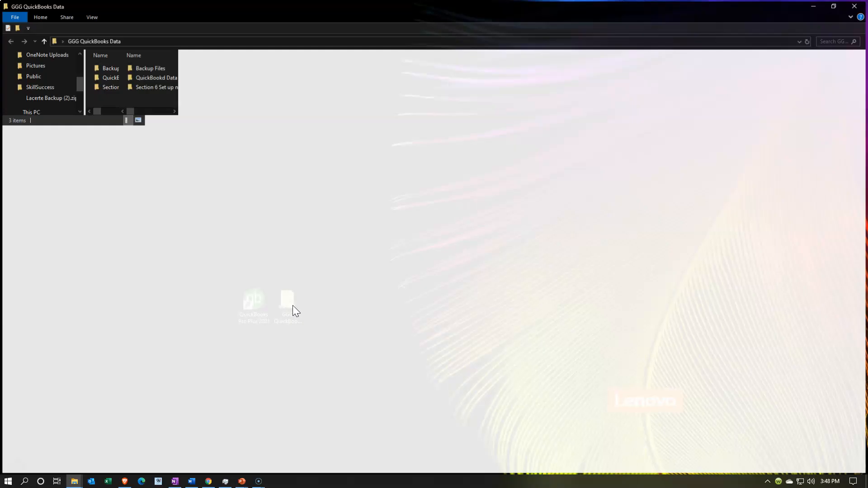
double_click(164, 80)
left_click(153, 67)
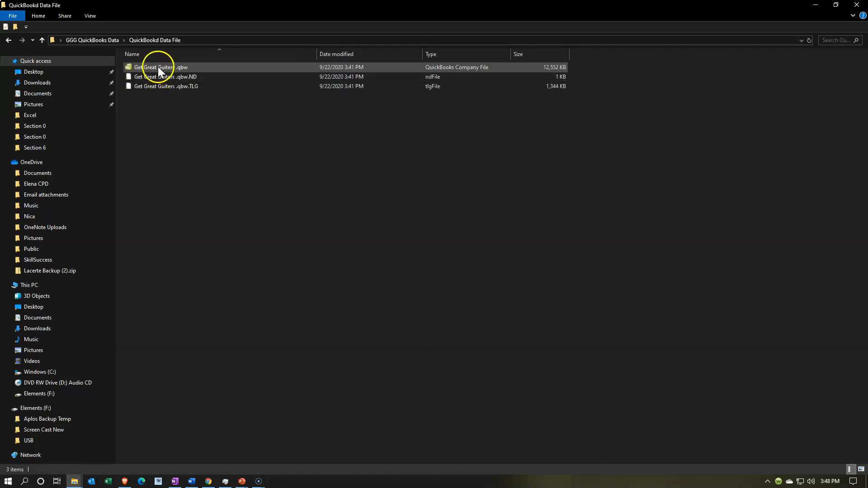
left_click(150, 67)
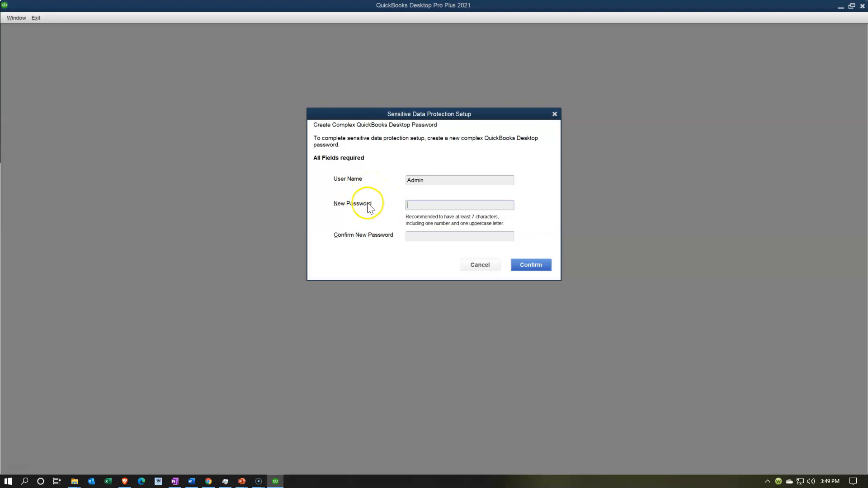
After the complexity warning, re-enter and confirm a stronger Admin password, then acknowledge the change to open the company.
left_click(525, 267)
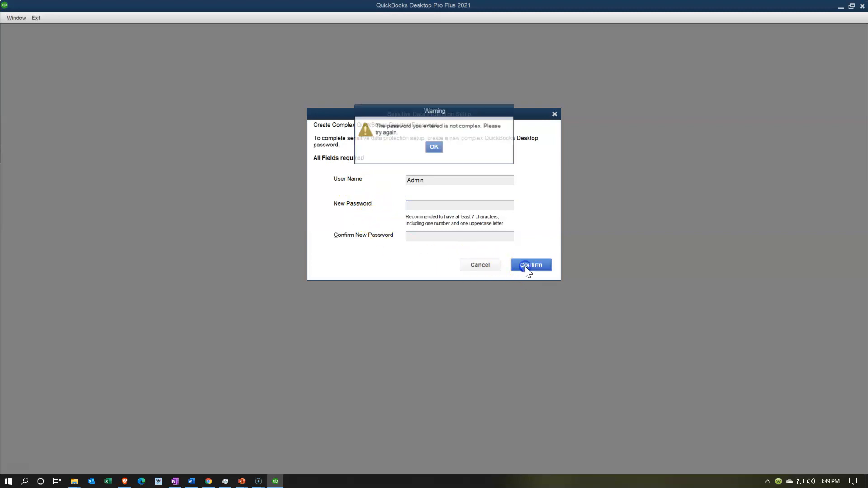
left_click(433, 148)
left_click(414, 206)
type("Adm")
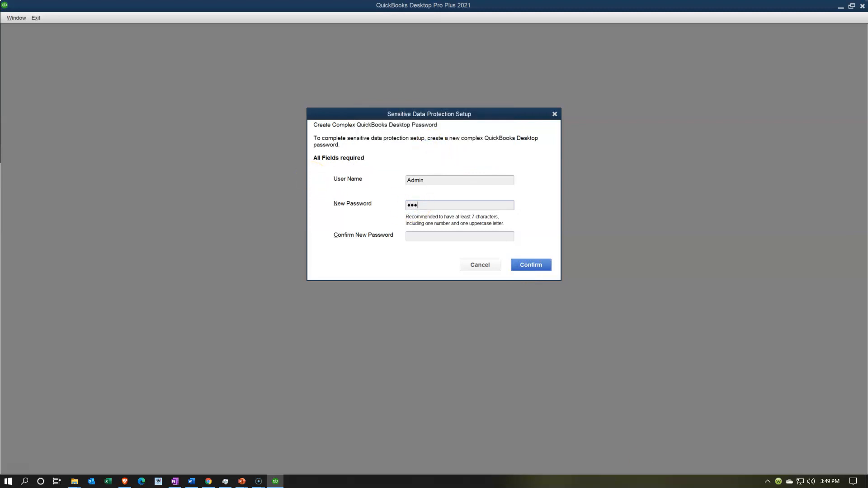
type("••••")
left_click(414, 238)
type("•••••••")
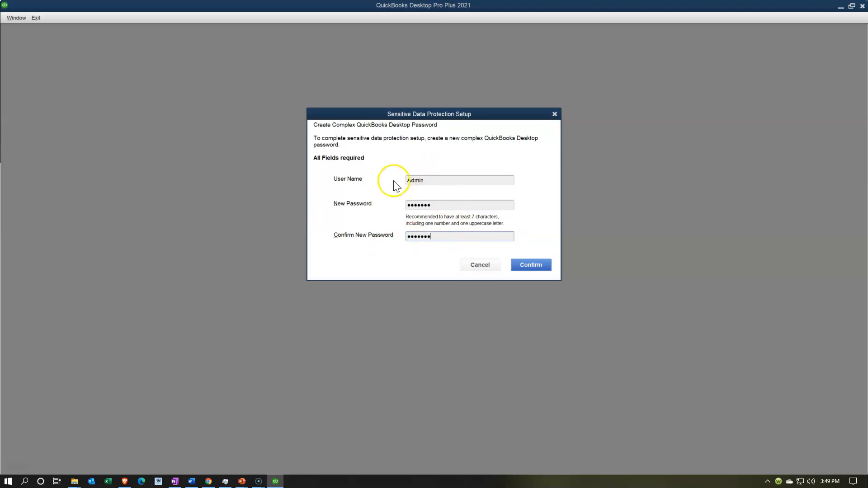
left_click(540, 268)
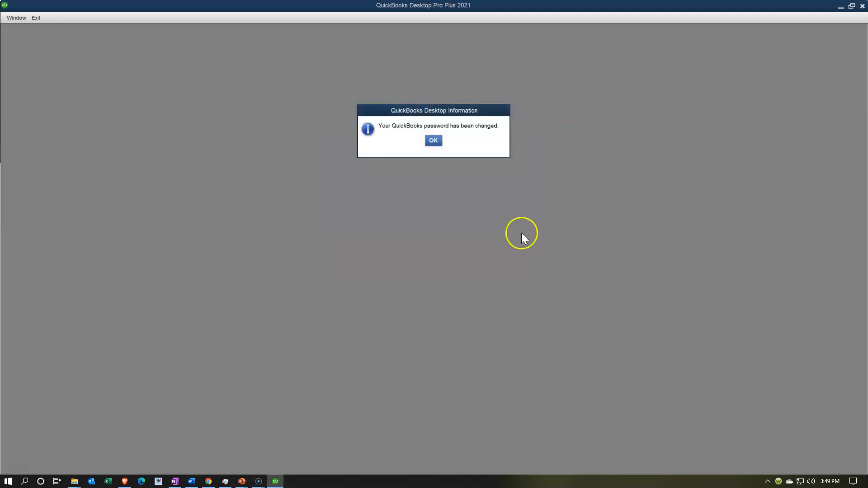
left_click(433, 141)
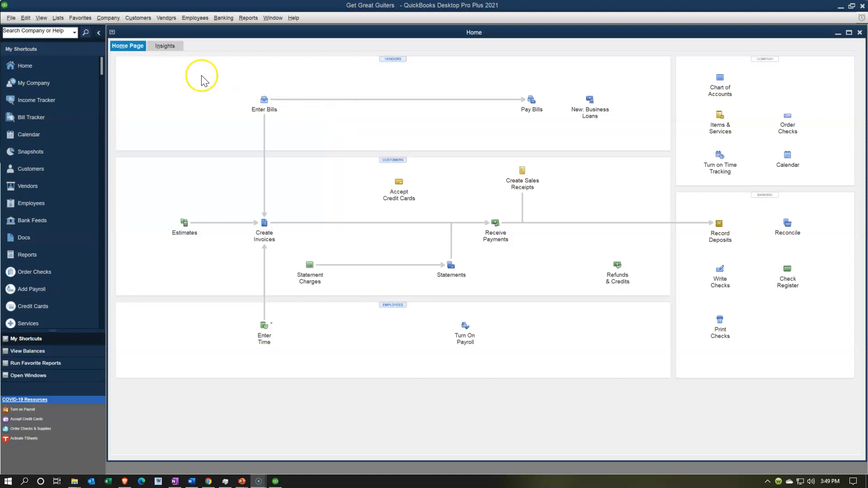
Open the Chart of Accounts from the Lists menu and maximize it.
left_click(58, 18)
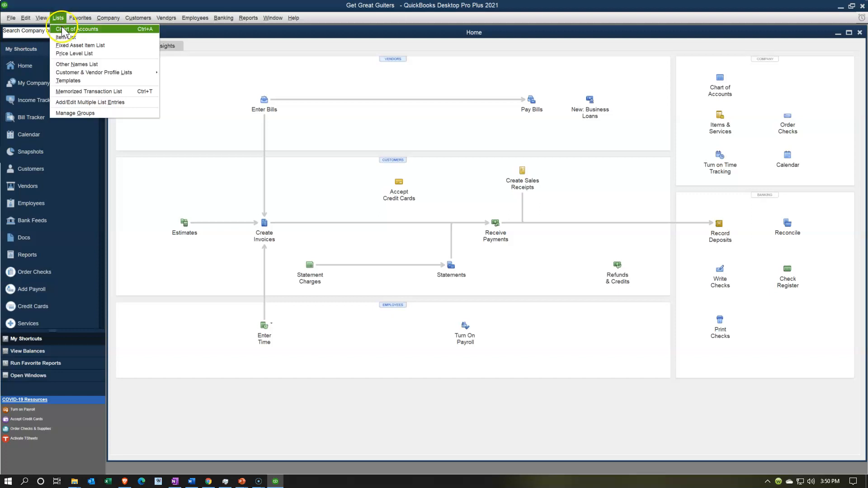
left_click(87, 30)
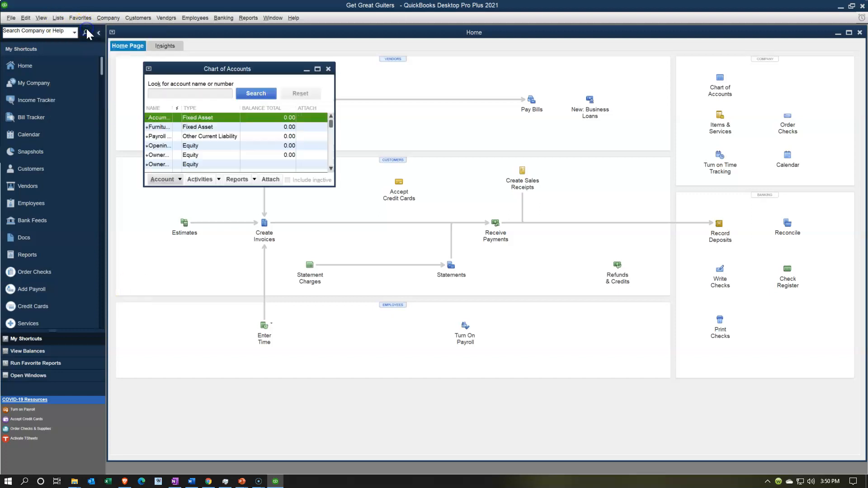
left_click(318, 69)
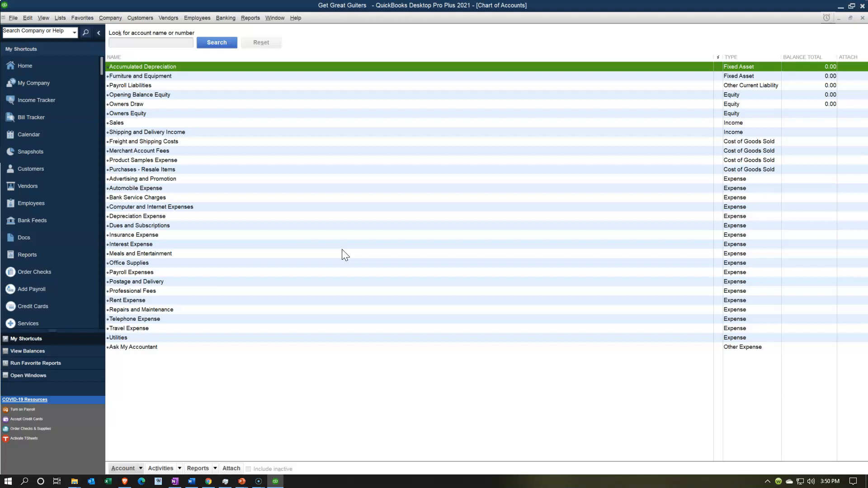
Step between Freight and Shipping Costs and Purchases - Resale Items, then minimize QuickBooks.
left_click(687, 142)
key("Down")
key("Down")
key("Down")
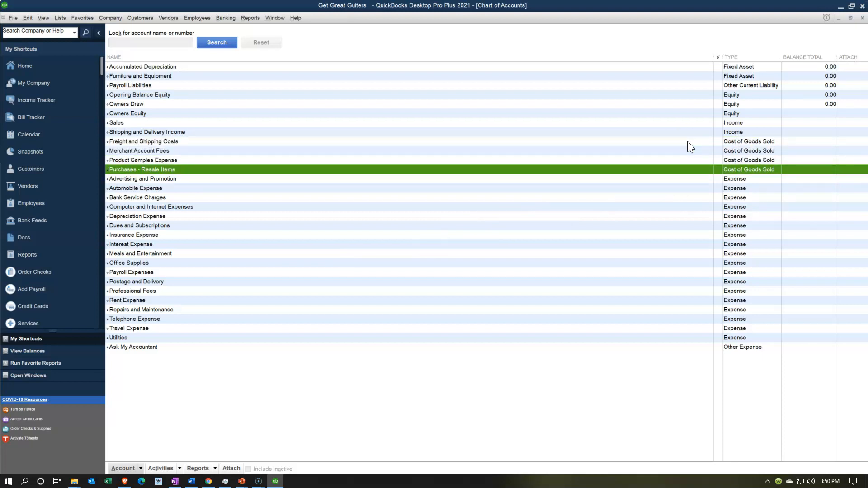
key("Up")
key("Up")
key("Up")
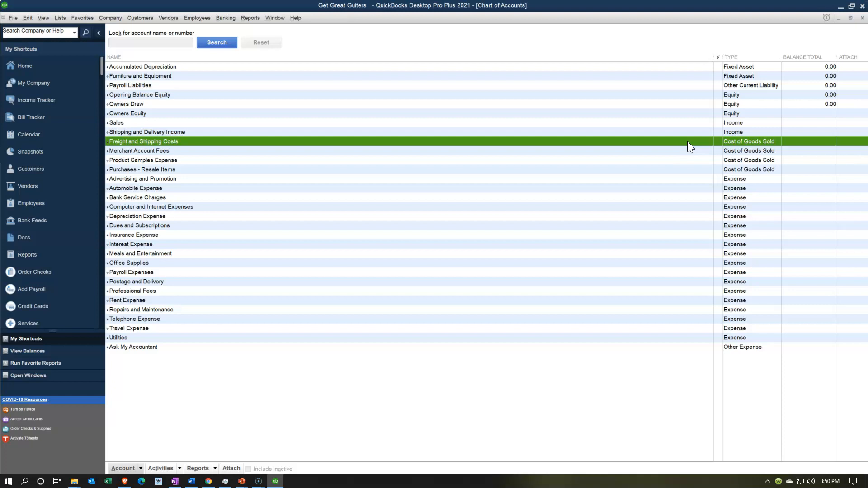
left_click(838, 6)
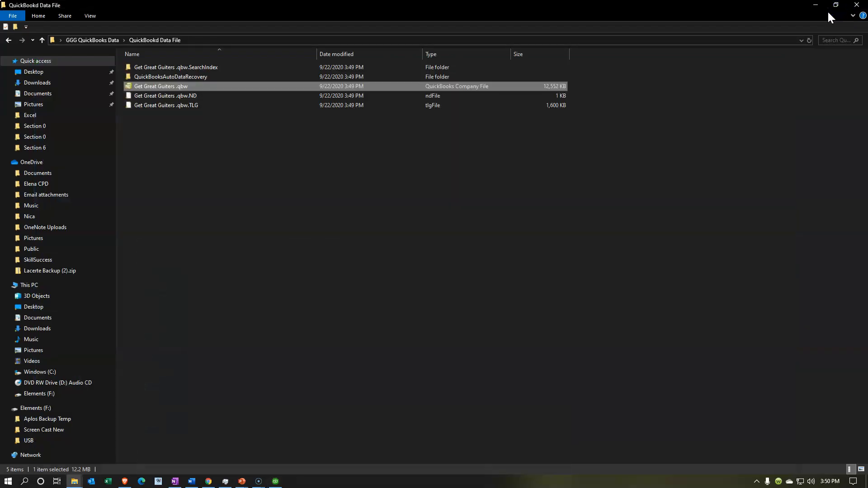
Close the QuickBookd Data File window and reopen the GGG QuickBooks Data folder from the desktop.
left_click(857, 6)
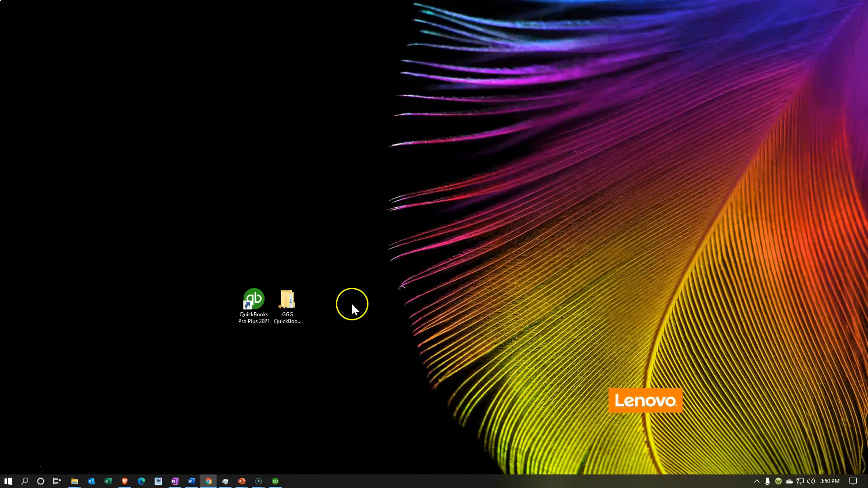
double_click(290, 308)
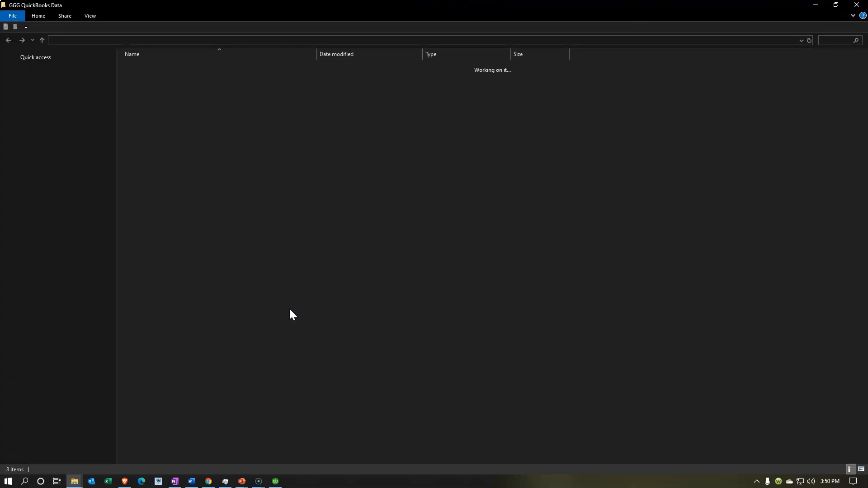